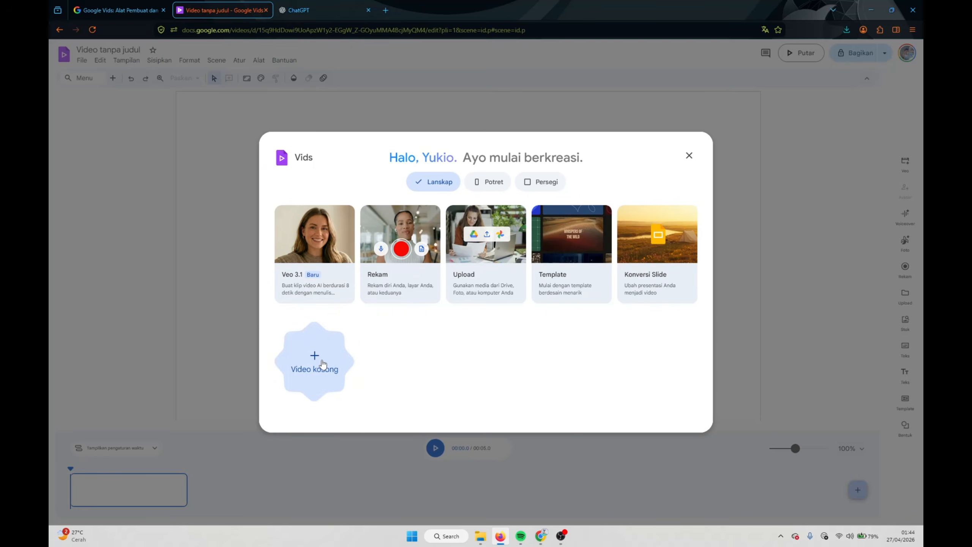
Step: Create a blank landscape video and extend its first scene to 8 seconds
{"action": "left_click", "coordinate": [323, 363]}
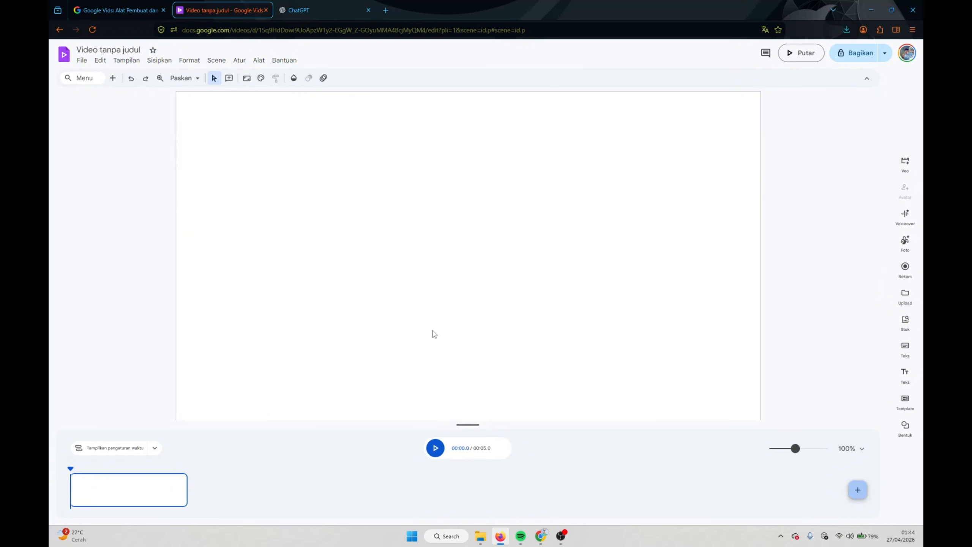
{"action": "mouse_move", "coordinate": [187, 484]}
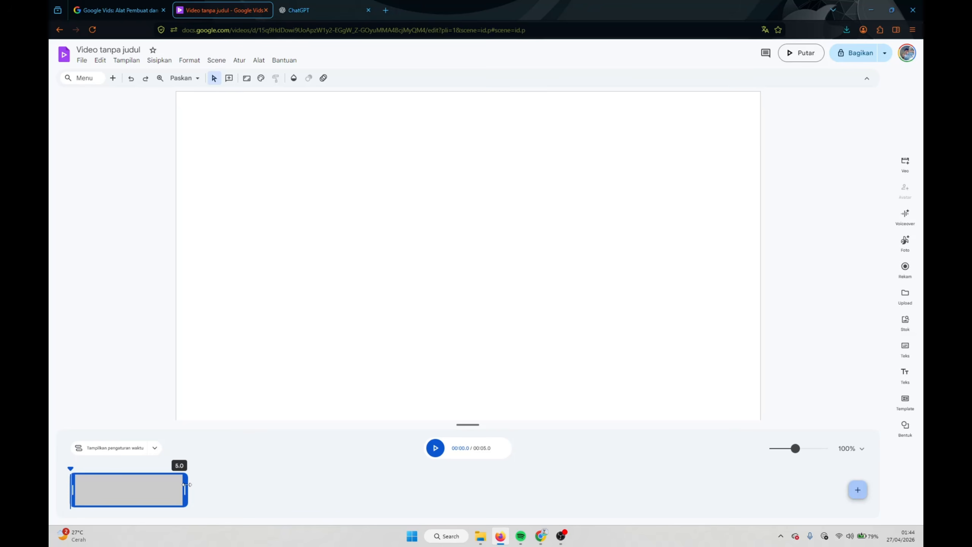
{"action": "left_click_drag", "start_coordinate": [186, 485], "coordinate": [255, 491]}
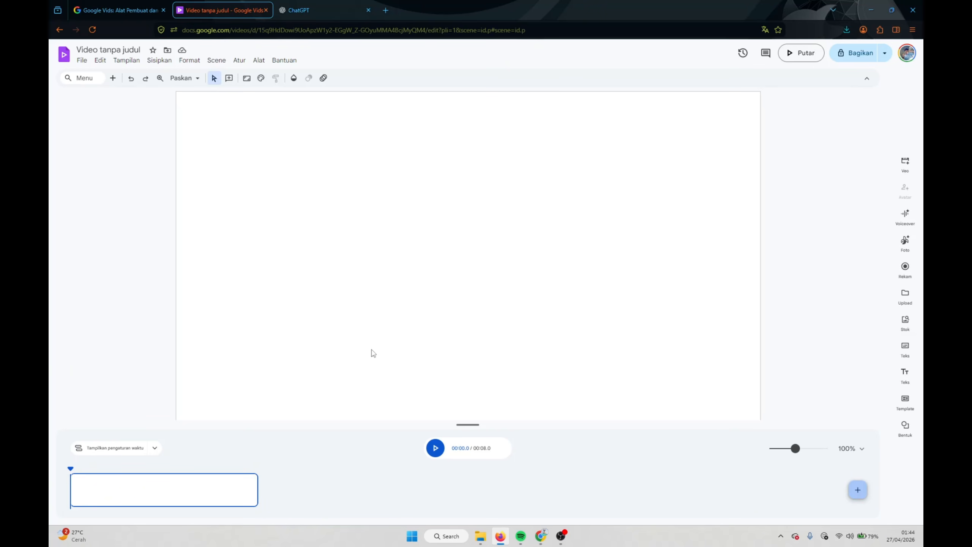
Step: Set up a Veo AI clip that animates an image, using "ChatGPT Image Apr 27, 2026, 01_08_57 AM" from the Pictures folder
{"action": "left_click", "coordinate": [911, 167]}
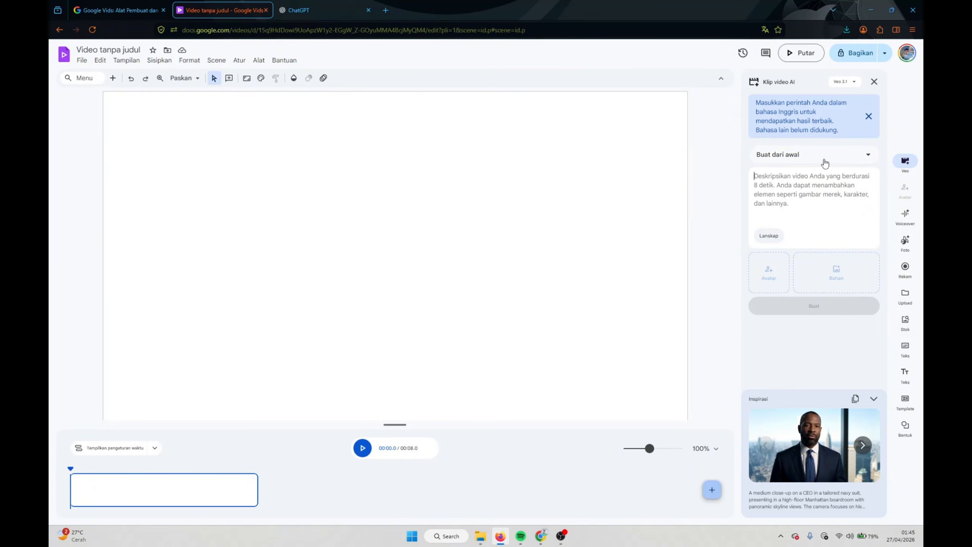
{"action": "left_click", "coordinate": [830, 161]}
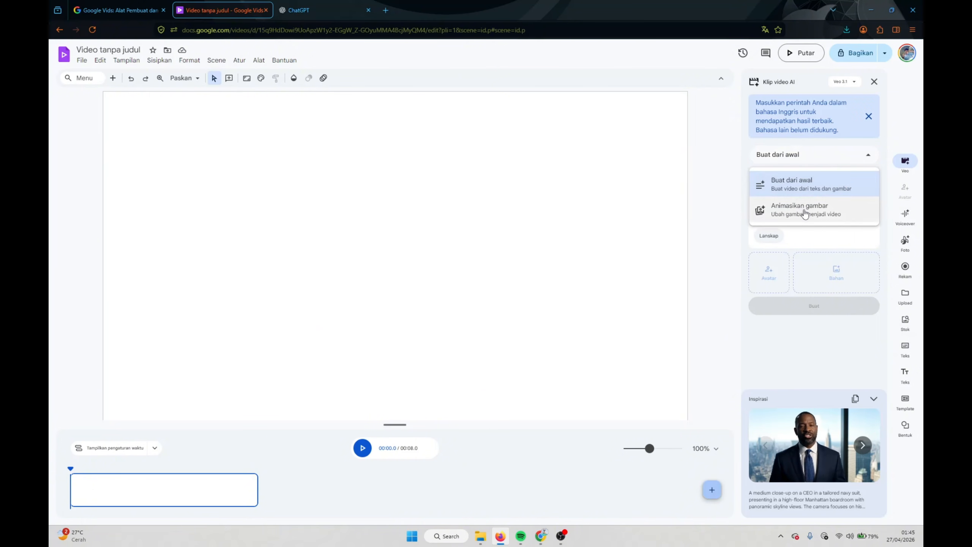
{"action": "left_click", "coordinate": [804, 212]}
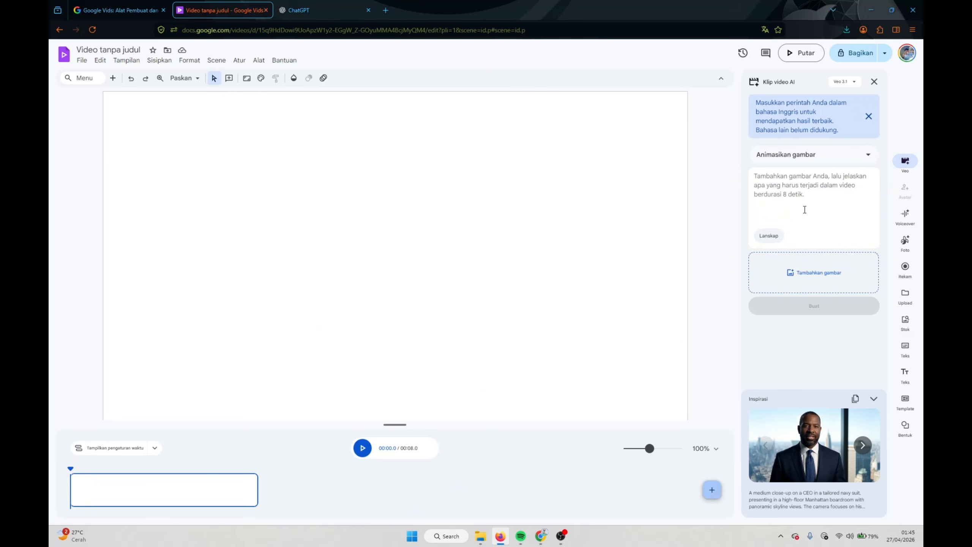
{"action": "left_click", "coordinate": [816, 275]}
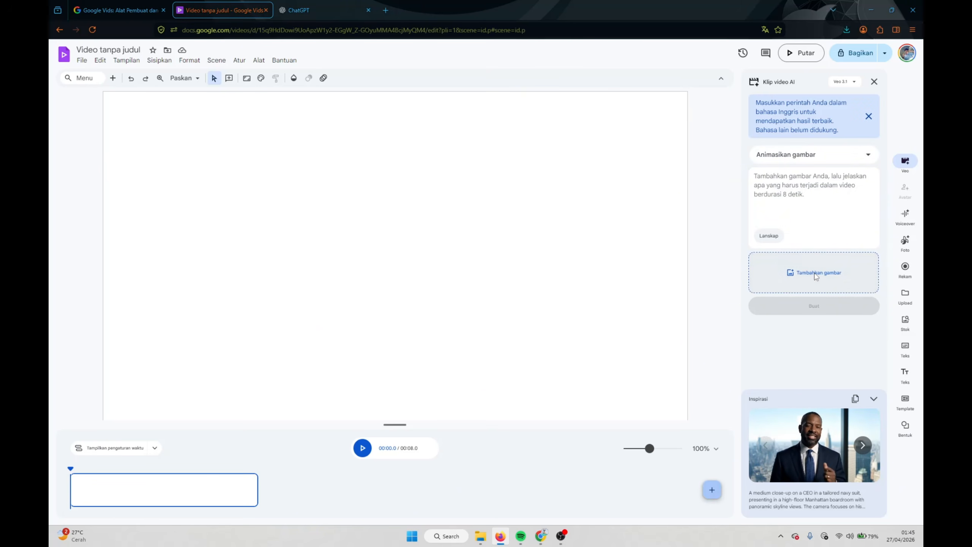
{"action": "left_click", "coordinate": [91, 169]}
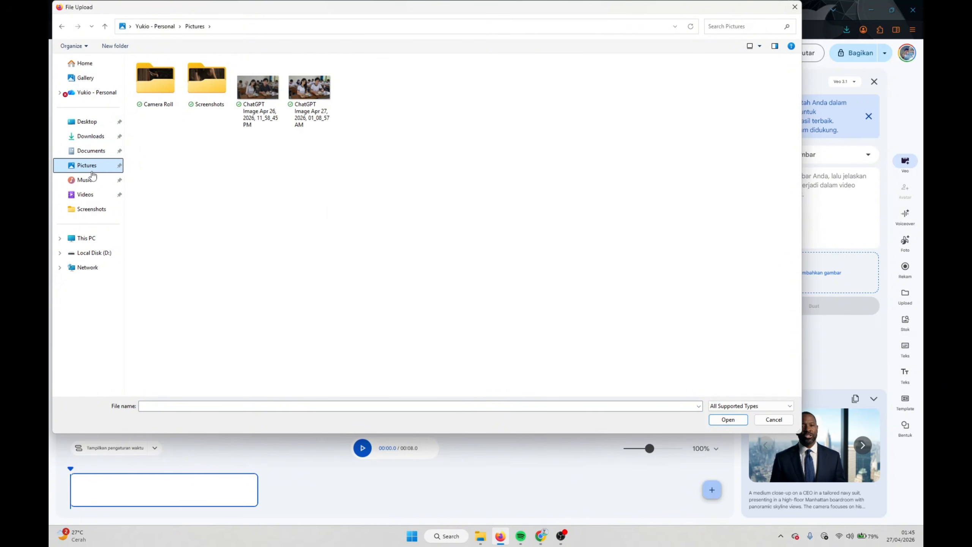
{"action": "double_click", "coordinate": [306, 98]}
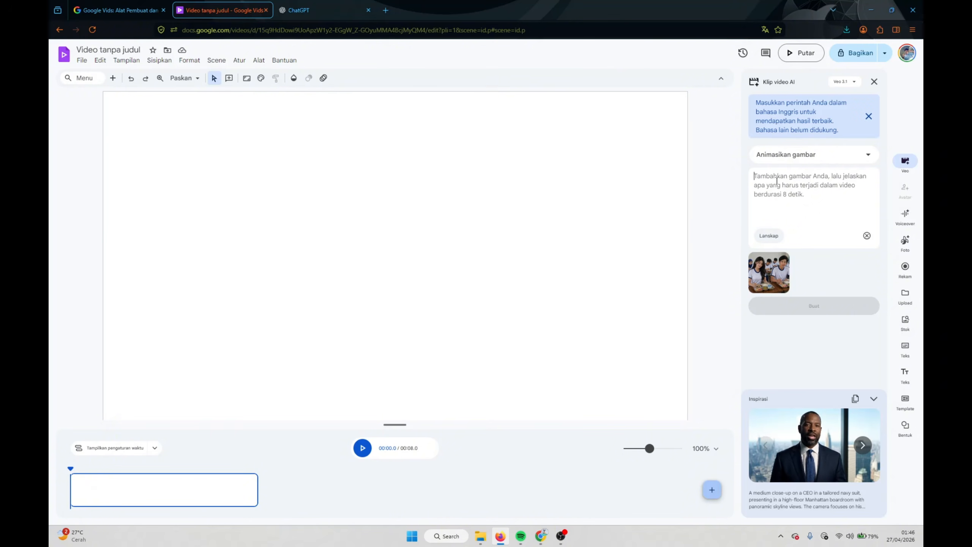
Step: Switch to ChatGPT and attach "ChatGPT Image Apr 27, 2026, 01_08_57 AM" to a new message
{"action": "left_click", "coordinate": [300, 4]}
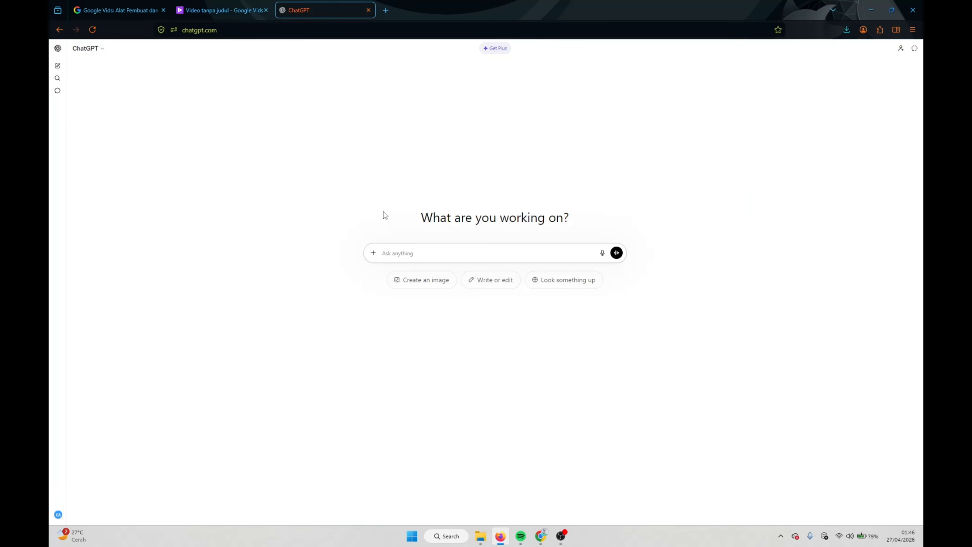
{"action": "left_click", "coordinate": [372, 257]}
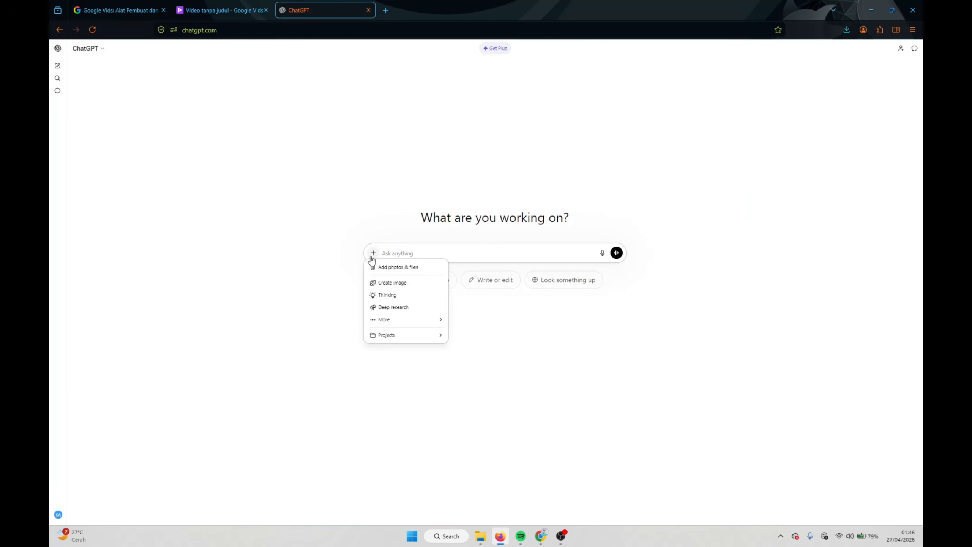
{"action": "left_click", "coordinate": [398, 270]}
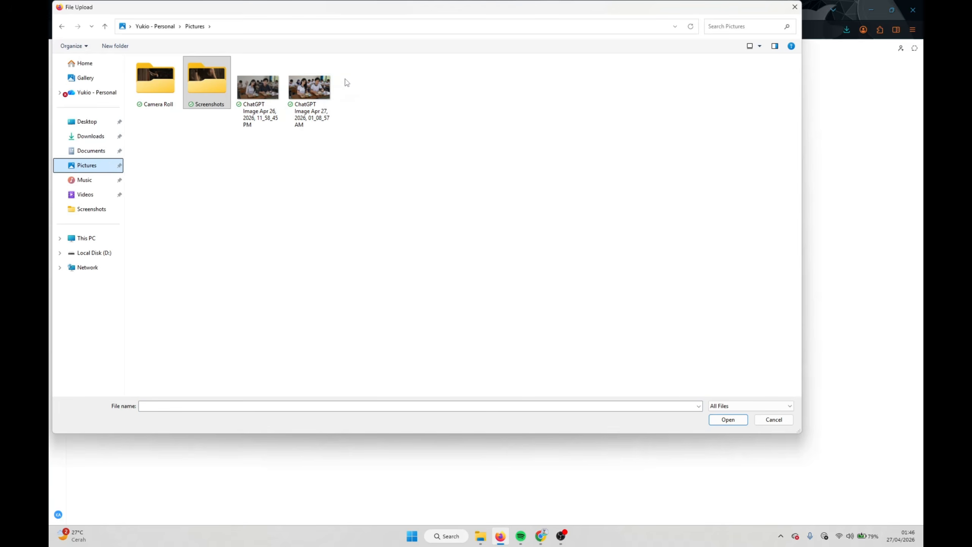
{"action": "double_click", "coordinate": [323, 91]}
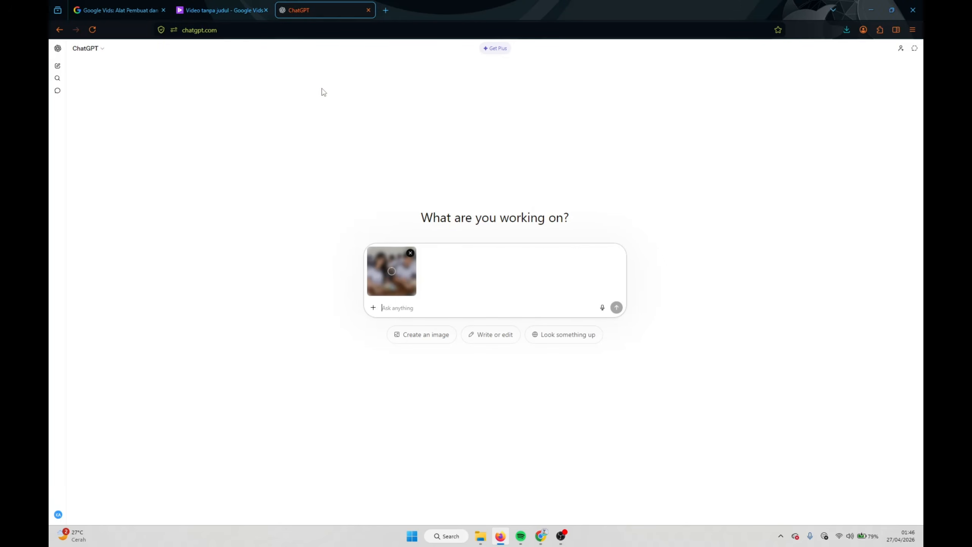
Step: Send the request "BUATKAN PROMPT SEDANG MENIKMATI SANTAPAN MBG. BUAT PROMPT DIALOG DALAM 8 DETIK" with the attached image
{"action": "type", "text": "BUATKAN PROMPT "}
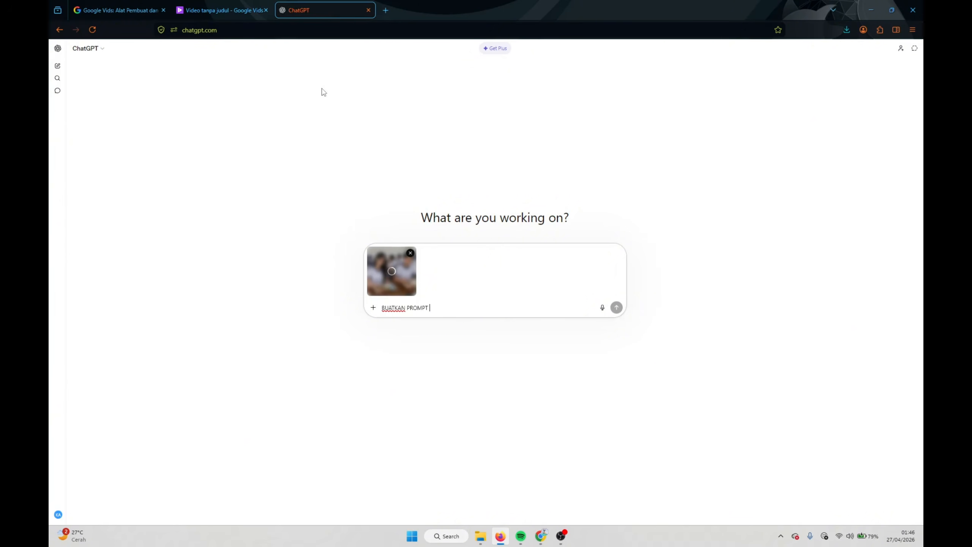
{"action": "type", "text": "SE"}
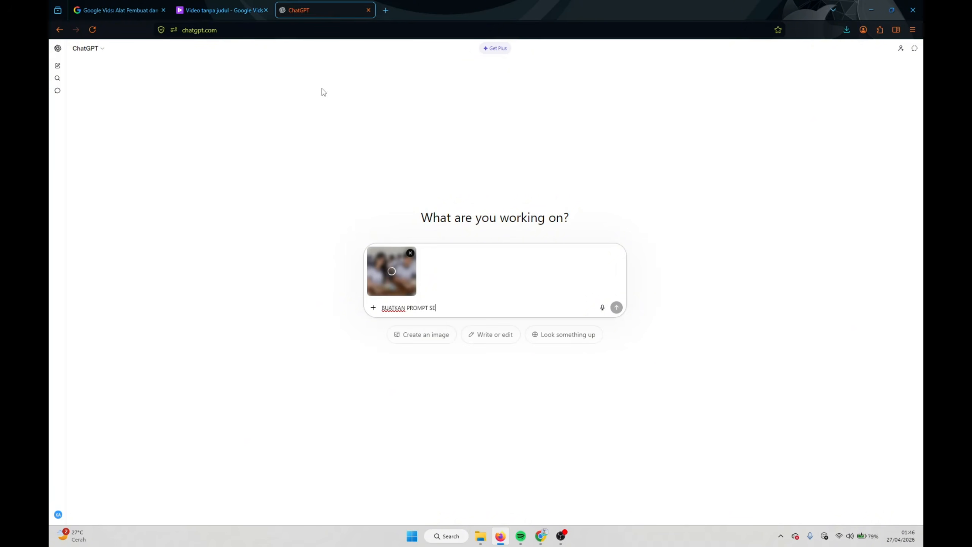
{"action": "type", "text": "DANG MENIKMATI "}
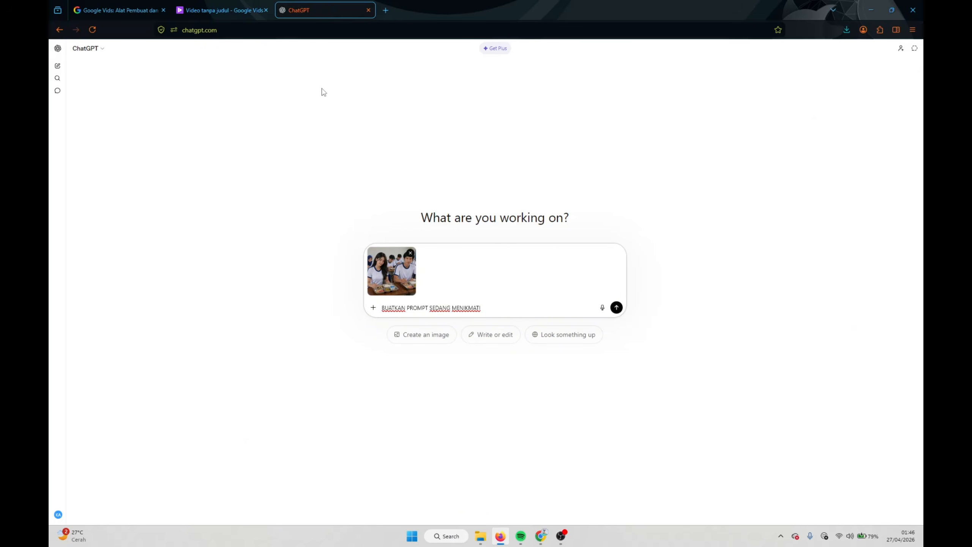
{"action": "type", "text": "SANTAPAN MBG. BUAT PROMPT DIALOG DALAM 8 DETIK"}
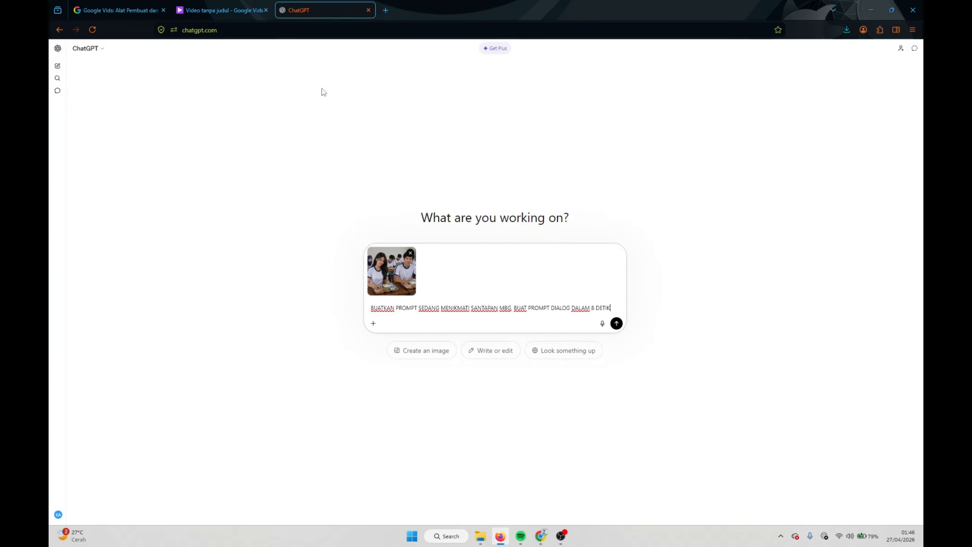
{"action": "key", "text": "Return"}
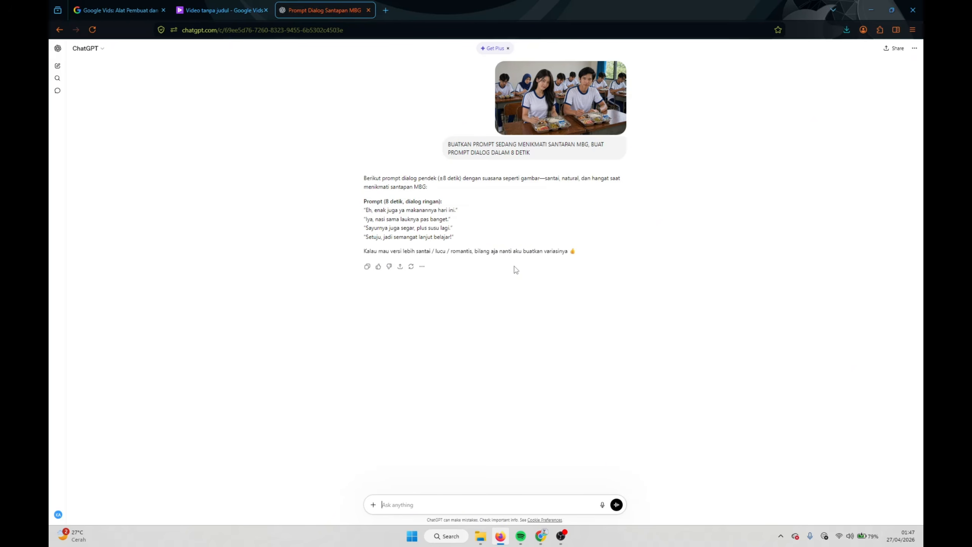
Step: Send the follow-up request "BUATKAN UNTUK VISUALNYA JUGA, BUAT SEDIKIT ROMANTIS"
{"action": "type", "text": "BUATKAN UNTUK VISUALNYA JUGA"}
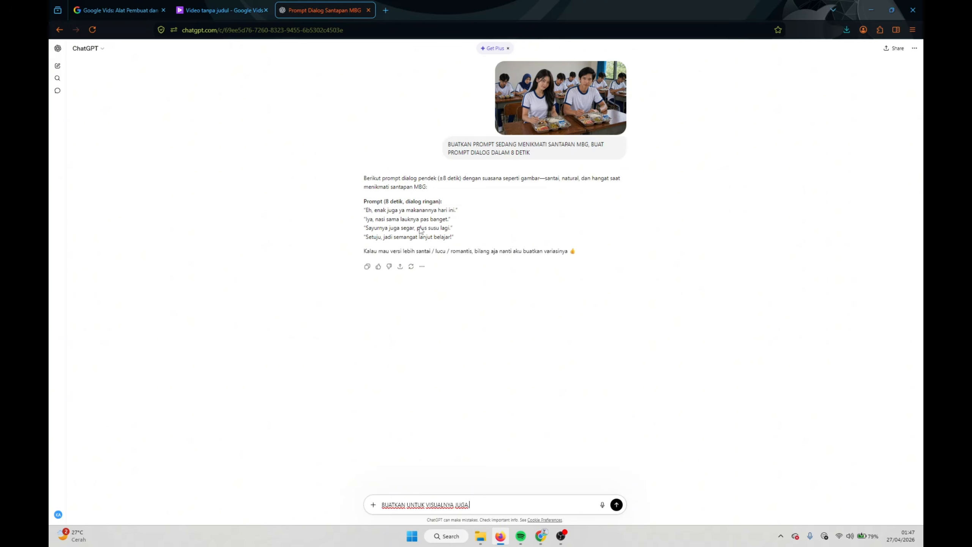
{"action": "type", "text": ", BUAT SEDIKIT ROMANTIS"}
{"action": "key", "text": "Return"}
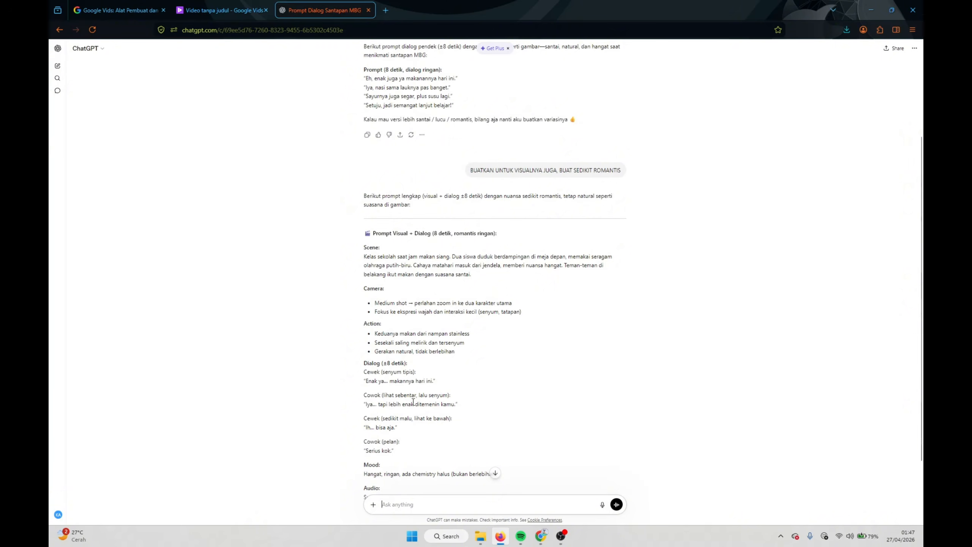
Step: Copy the full visual and dialogue prompt from ChatGPT's reply into the Veo clip description in Google Vids
{"action": "scroll", "coordinate": [429, 423], "scroll_direction": "down", "scroll_amount": 1}
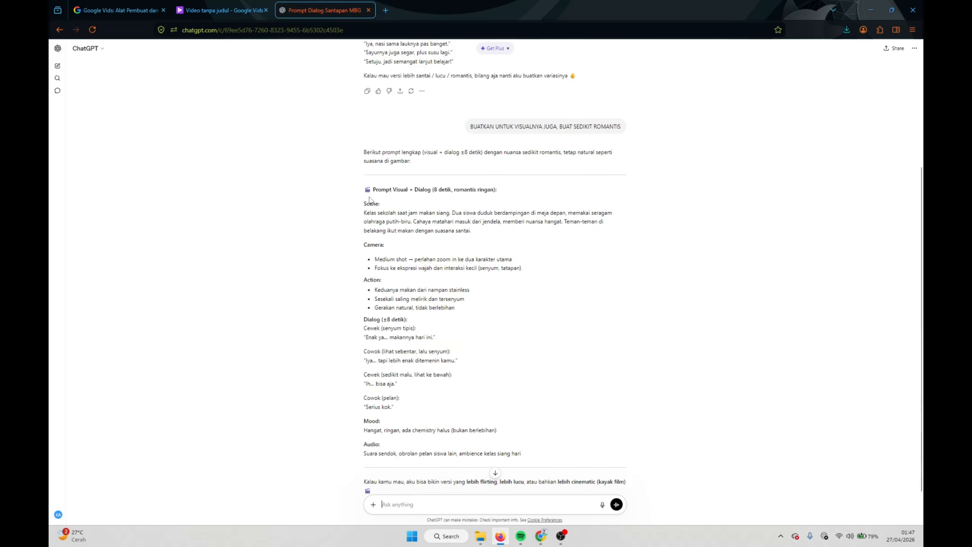
{"action": "left_click_drag", "start_coordinate": [364, 189], "coordinate": [536, 462]}
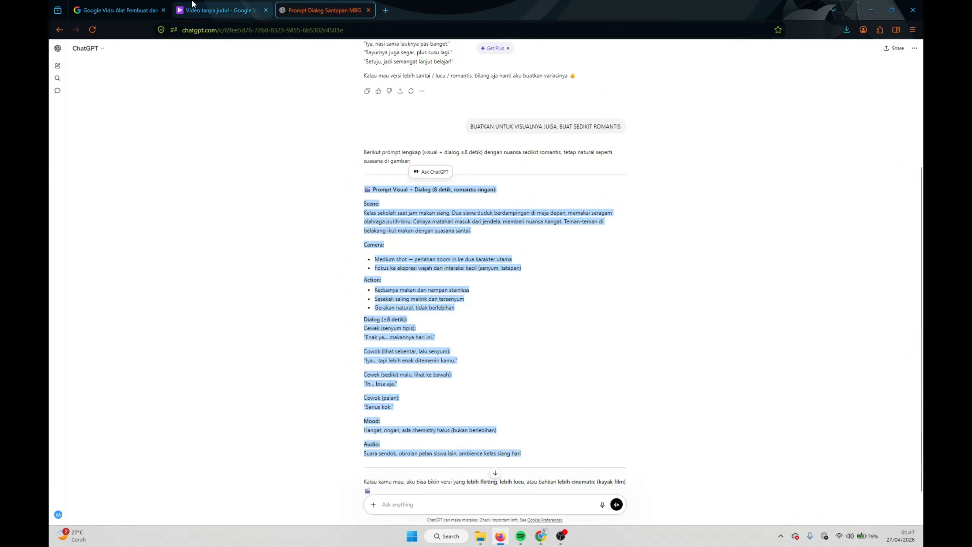
{"action": "left_click", "coordinate": [114, 10]}
{"action": "left_click", "coordinate": [218, 10]}
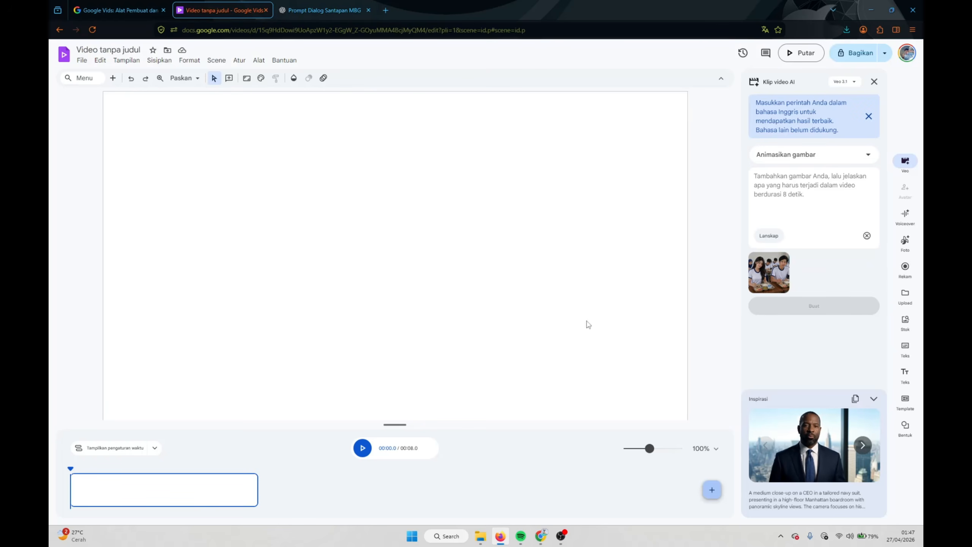
{"action": "left_click", "coordinate": [782, 187]}
{"action": "key", "text": "ctrl+v"}
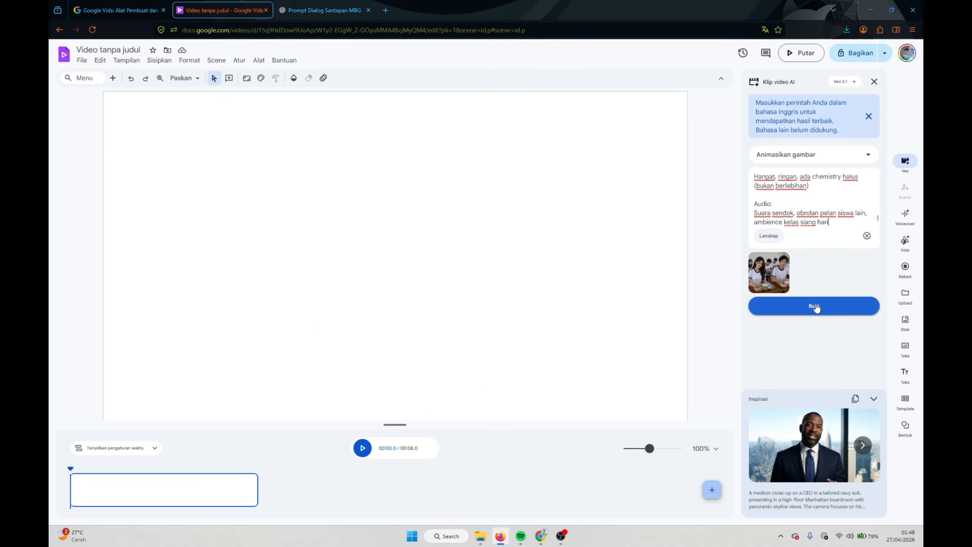
Step: Check the aspect ratio options, keep Lanskap 16:9, and generate the clip from the image and prompt
{"action": "left_click", "coordinate": [768, 235]}
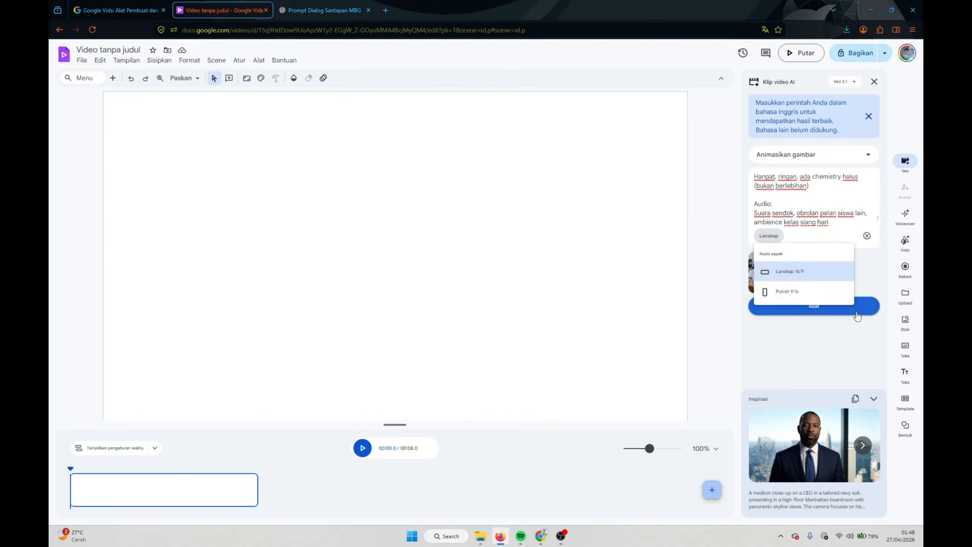
{"action": "left_click", "coordinate": [855, 314]}
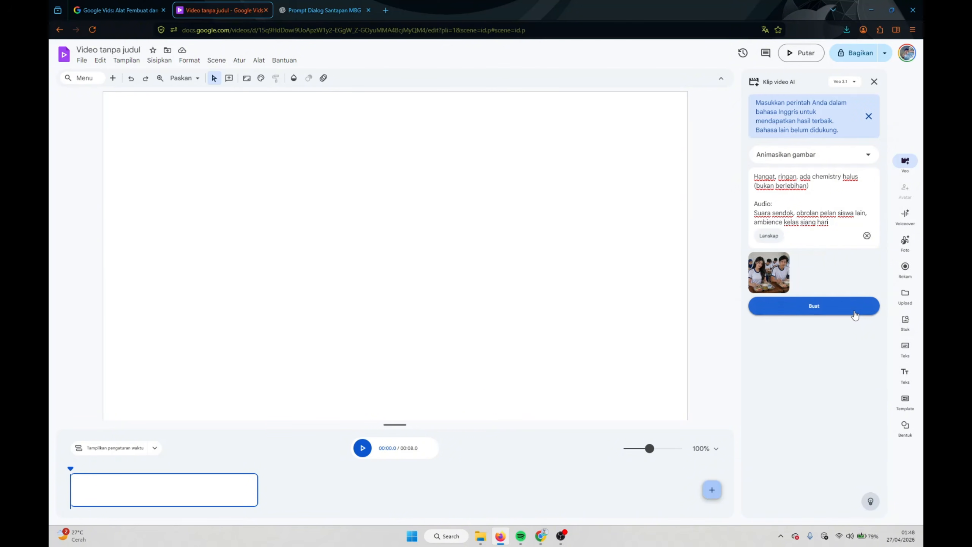
{"action": "left_click", "coordinate": [818, 311]}
{"action": "left_click", "coordinate": [809, 306]}
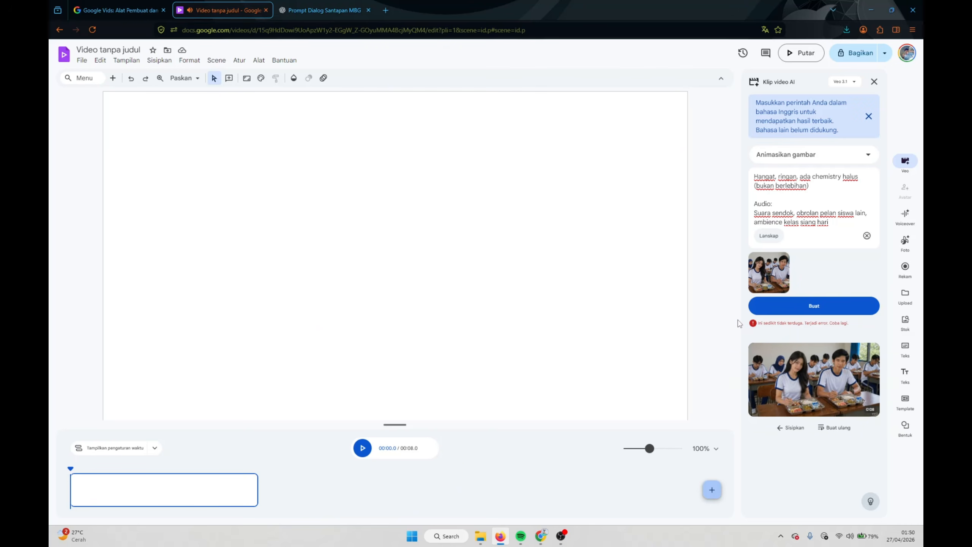
Step: Preview the generated clip, start generating another version from the same prompt, and close the preview
{"action": "left_click", "coordinate": [825, 394]}
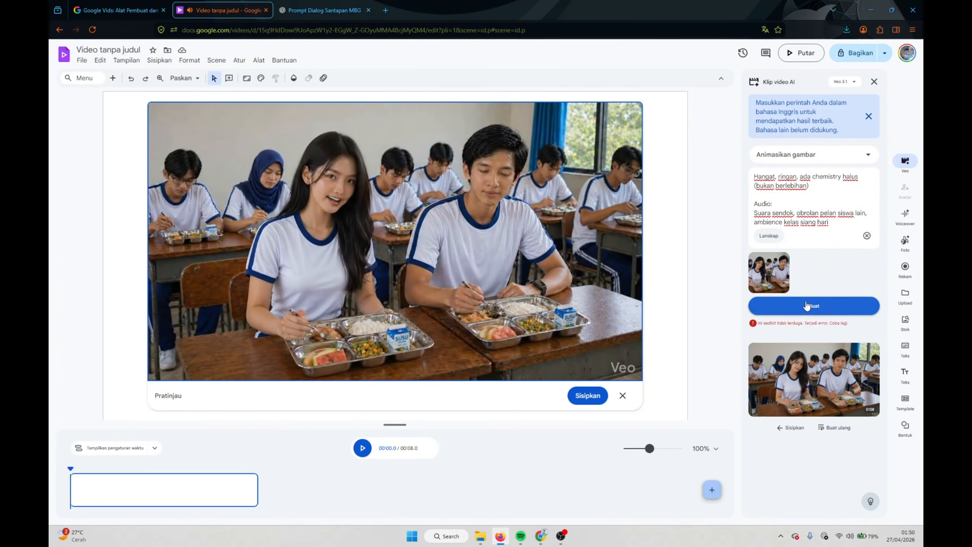
{"action": "left_click", "coordinate": [806, 305]}
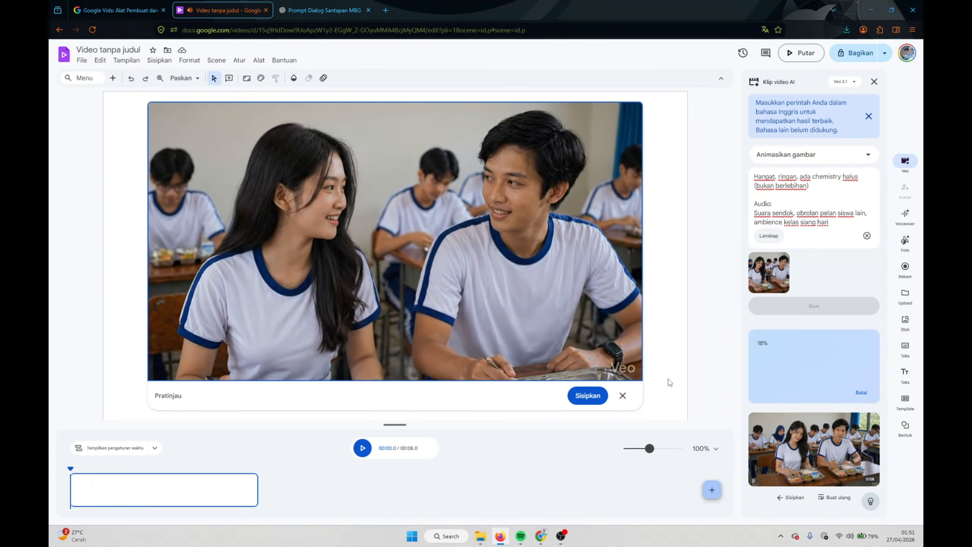
{"action": "left_click", "coordinate": [626, 399]}
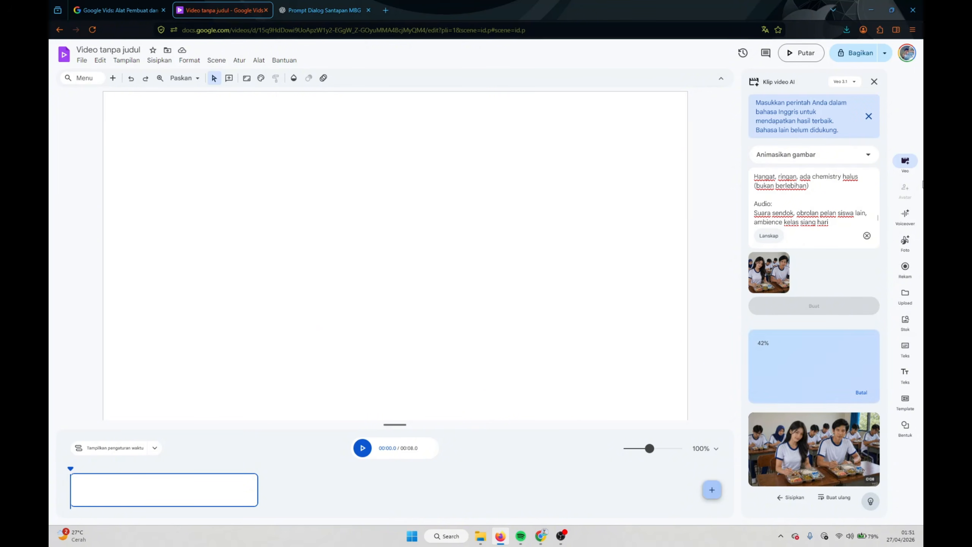
Step: Add "HAHAHA" to the end of the boy's line "Iya... tapi lebih enak ditemenin kamu" in the clip description
{"action": "scroll", "coordinate": [818, 206], "scroll_direction": "up", "scroll_amount": 3}
{"action": "scroll", "coordinate": [819, 208], "scroll_direction": "down", "scroll_amount": 3}
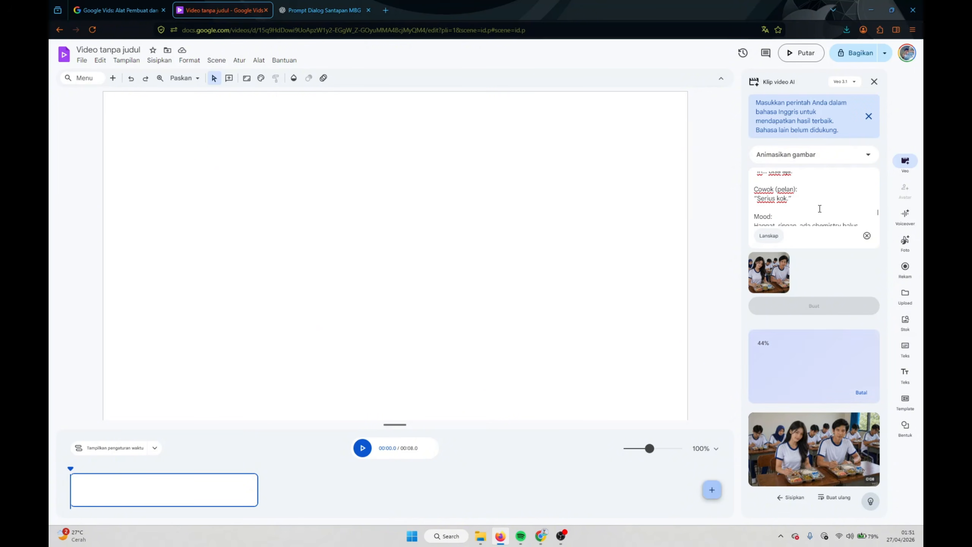
{"action": "scroll", "coordinate": [819, 209], "scroll_direction": "up", "scroll_amount": 2}
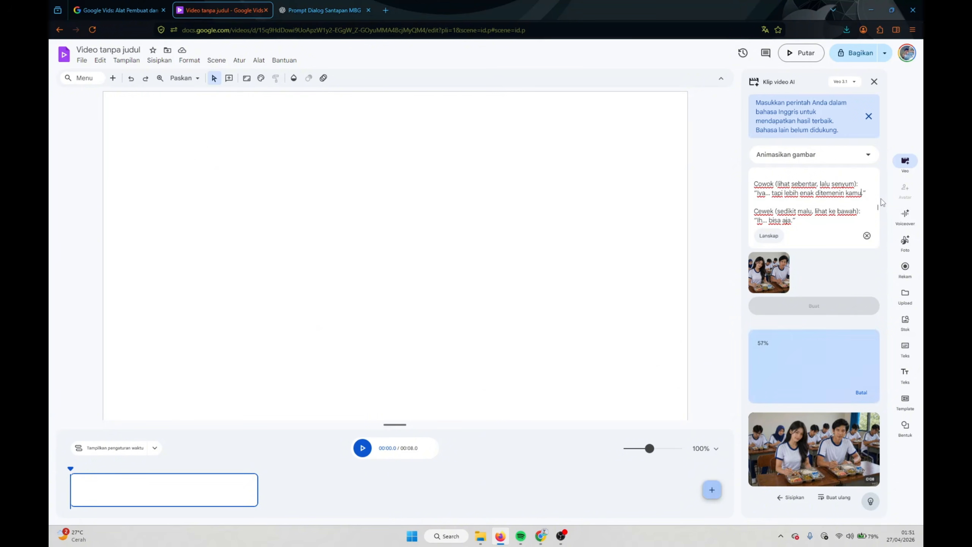
{"action": "type", "text": "HAHAHA"}
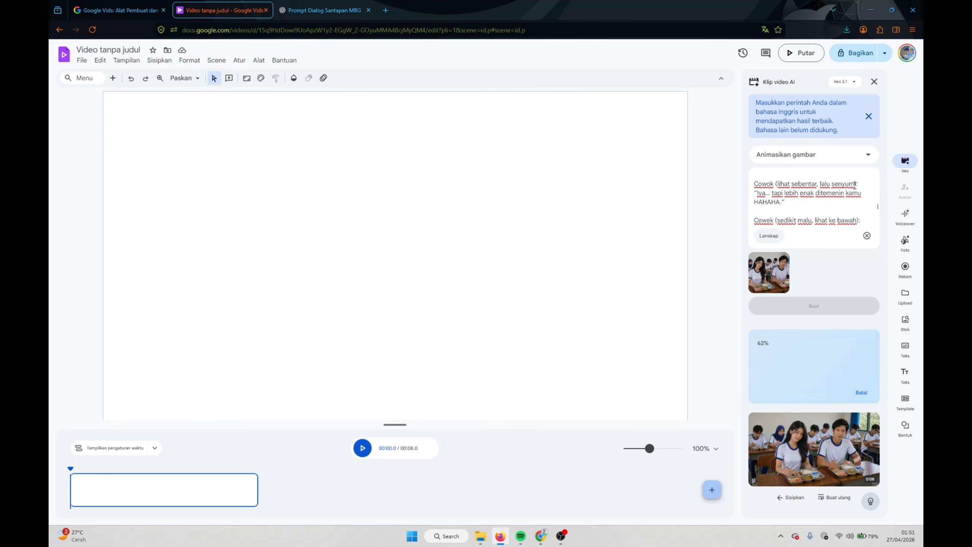
Step: Add "kamu" to the end of the girl's line "Ih... bisa aja" in the clip description
{"action": "scroll", "coordinate": [816, 178], "scroll_direction": "down", "scroll_amount": 2}
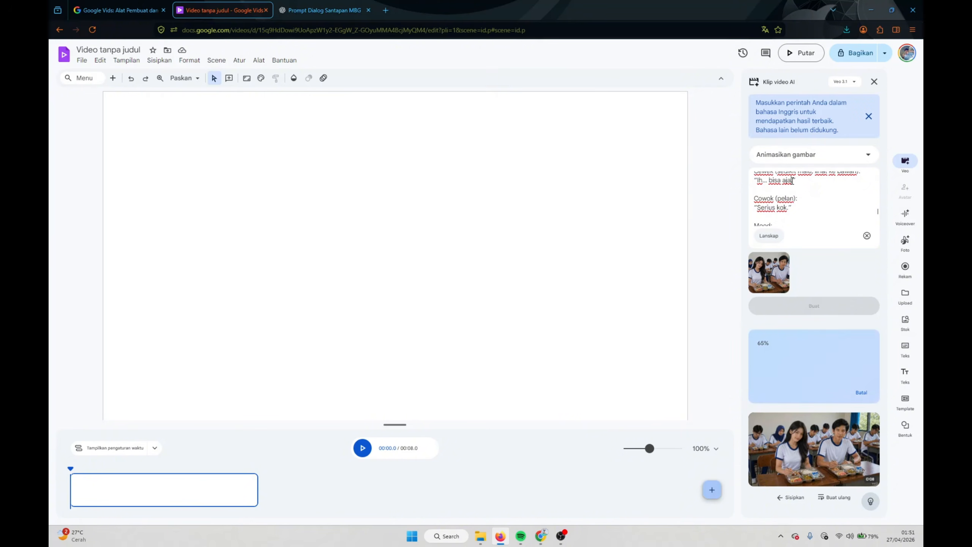
{"action": "type", "text": "KAMU"}
{"action": "key", "text": "BackSpace"}
{"action": "key", "text": "BackSpace"}
{"action": "key", "text": "BackSpace"}
{"action": "key", "text": "BackSpace"}
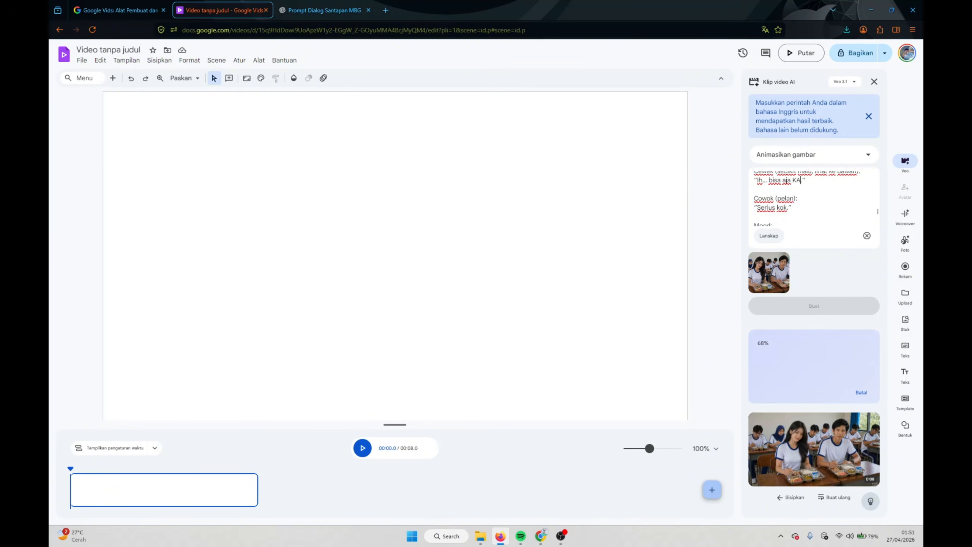
{"action": "key", "text": "Caps_Lock"}
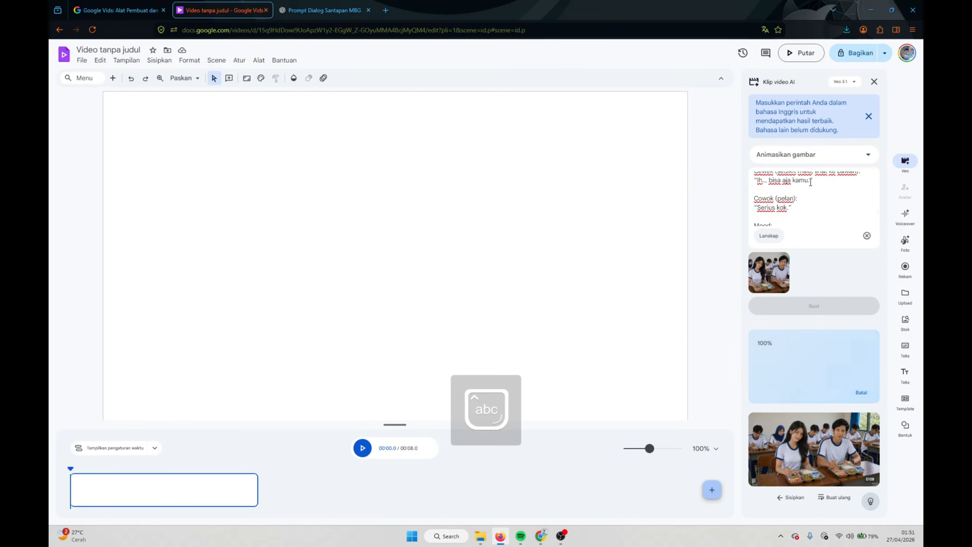
Step: Review the edited clip description and the newest clip, and generate another version from the edited prompt with the same image
{"action": "scroll", "coordinate": [812, 199], "scroll_direction": "up", "scroll_amount": 2}
{"action": "scroll", "coordinate": [812, 199], "scroll_direction": "up", "scroll_amount": 5}
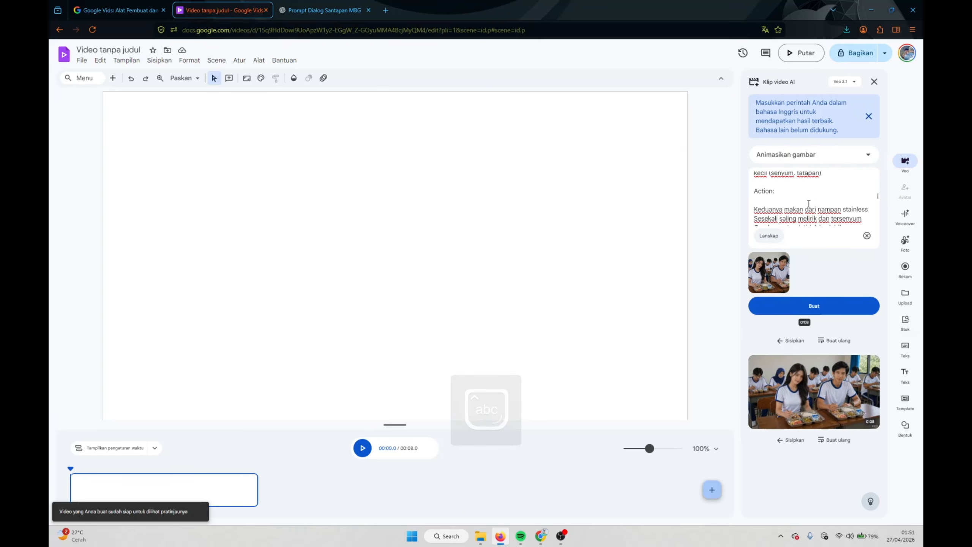
{"action": "scroll", "coordinate": [807, 207], "scroll_direction": "up", "scroll_amount": 2}
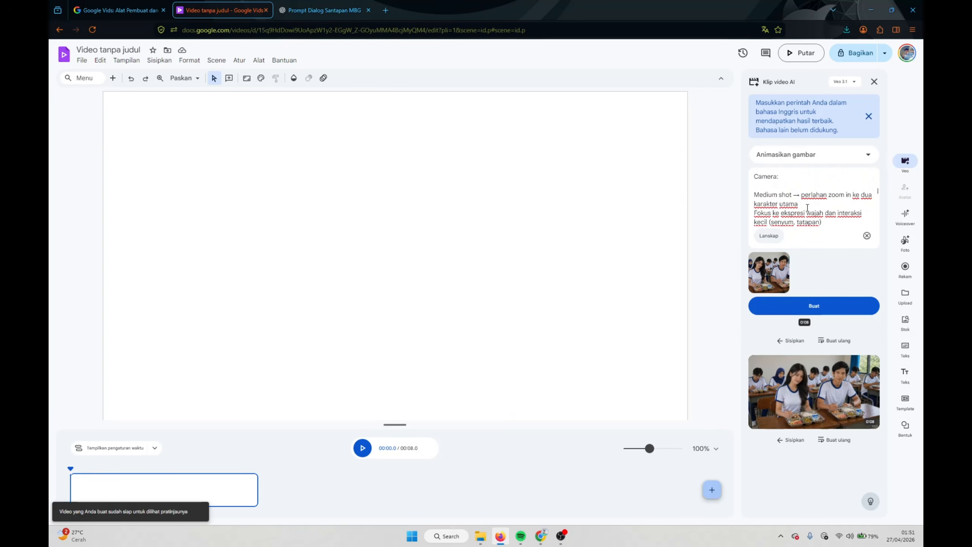
{"action": "scroll", "coordinate": [808, 208], "scroll_direction": "down", "scroll_amount": 3}
{"action": "mouse_move", "coordinate": [833, 366]}
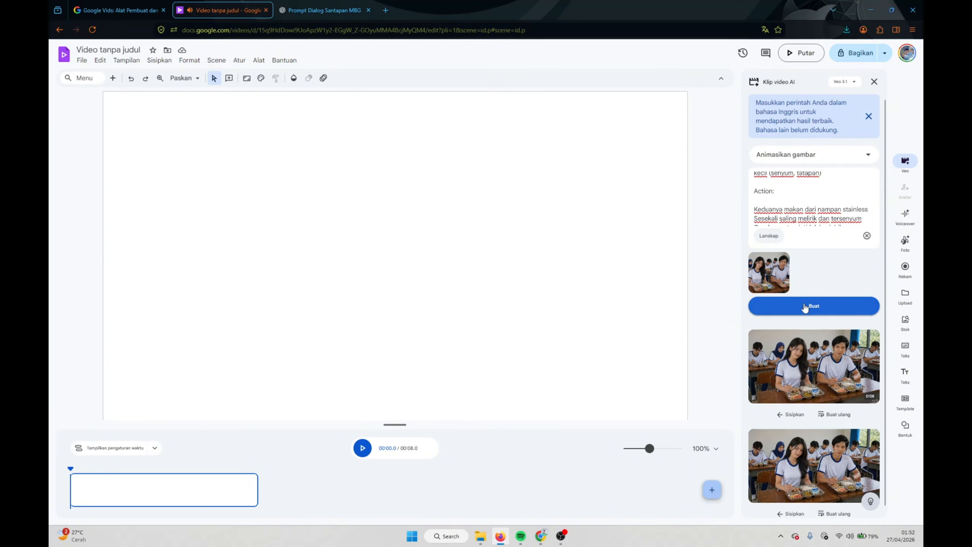
{"action": "scroll", "coordinate": [794, 203], "scroll_direction": "up", "scroll_amount": 2}
{"action": "scroll", "coordinate": [794, 203], "scroll_direction": "down", "scroll_amount": 5}
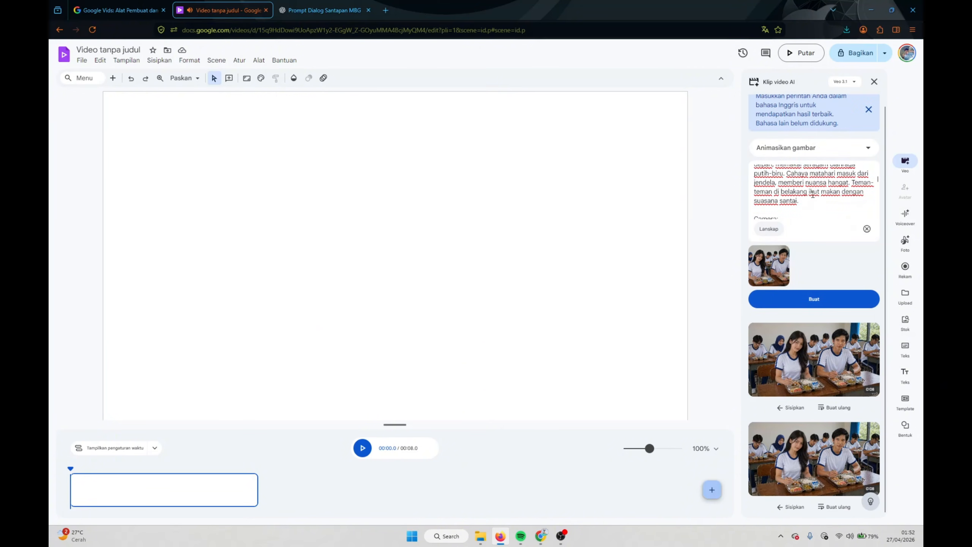
{"action": "left_click", "coordinate": [829, 301]}
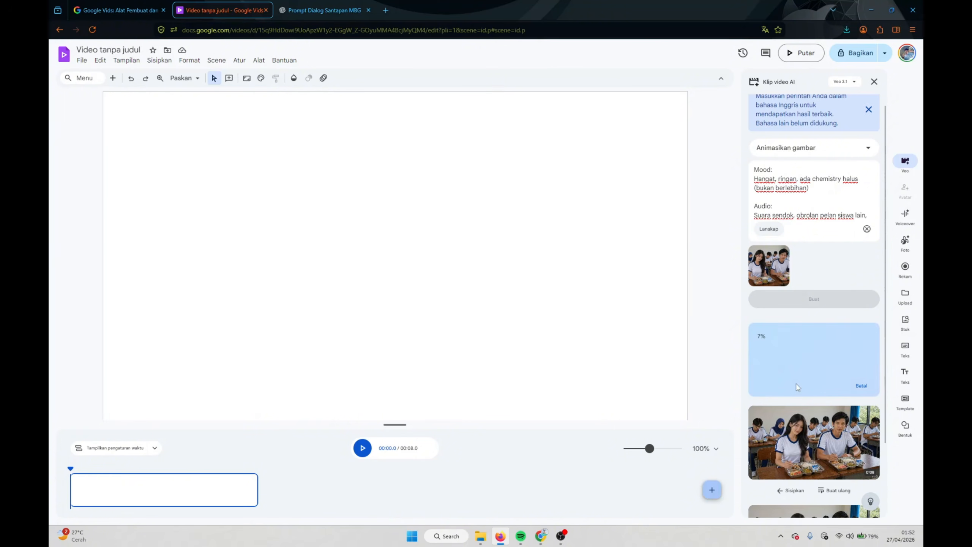
Step: Play the previously finished clip in the large preview, look over the older clip, and close the preview
{"action": "mouse_move", "coordinate": [831, 456]}
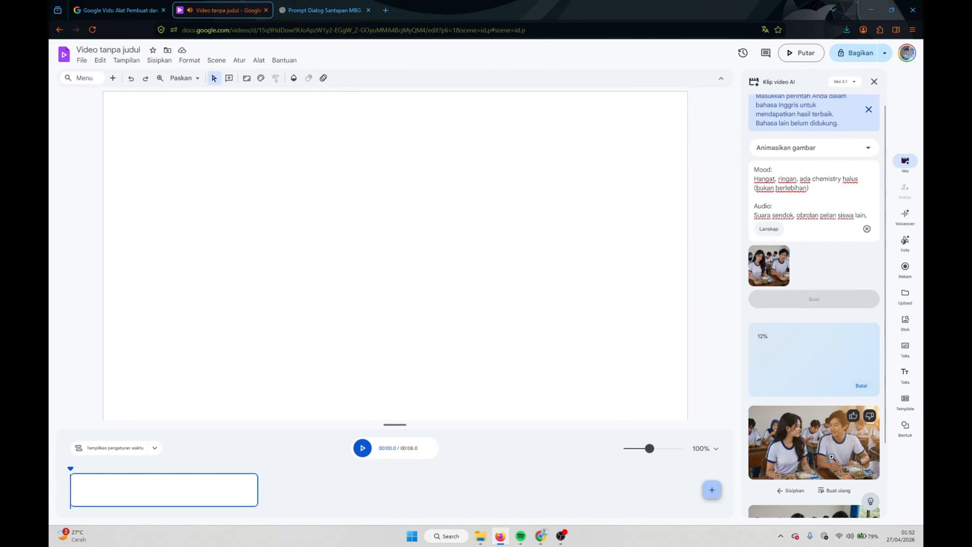
{"action": "left_click", "coordinate": [831, 457]}
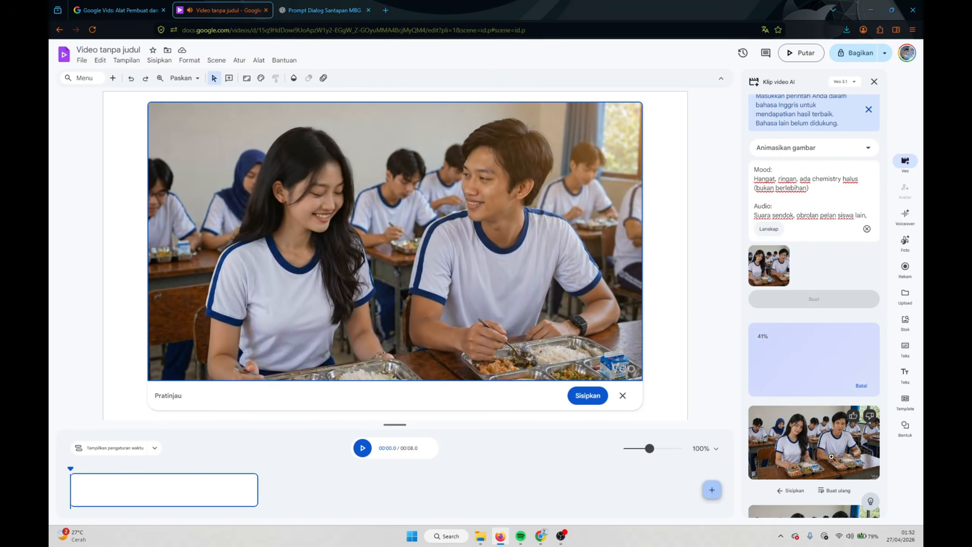
{"action": "scroll", "coordinate": [825, 498], "scroll_direction": "down", "scroll_amount": 1}
{"action": "scroll", "coordinate": [825, 498], "scroll_direction": "down", "scroll_amount": 2}
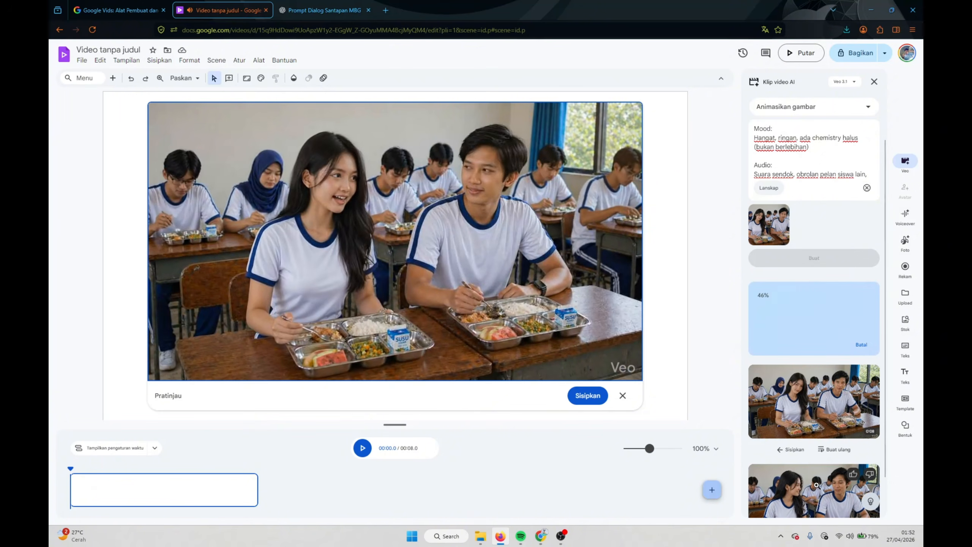
{"action": "scroll", "coordinate": [816, 484], "scroll_direction": "down", "scroll_amount": 2}
{"action": "left_click", "coordinate": [621, 396]}
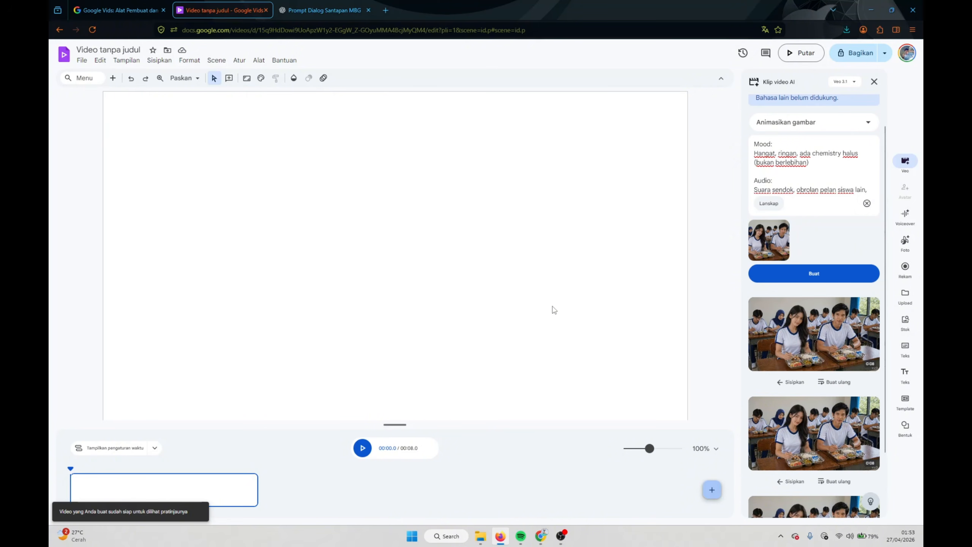
Step: Preview the newest clip made with the edited dialogue and generate one more version from the same image and prompt
{"action": "left_click", "coordinate": [820, 340]}
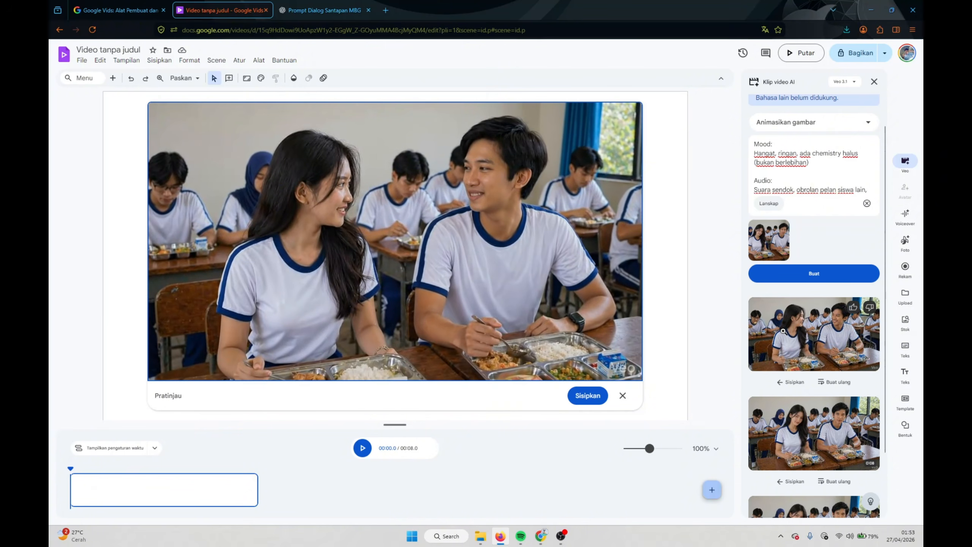
{"action": "left_click", "coordinate": [623, 395]}
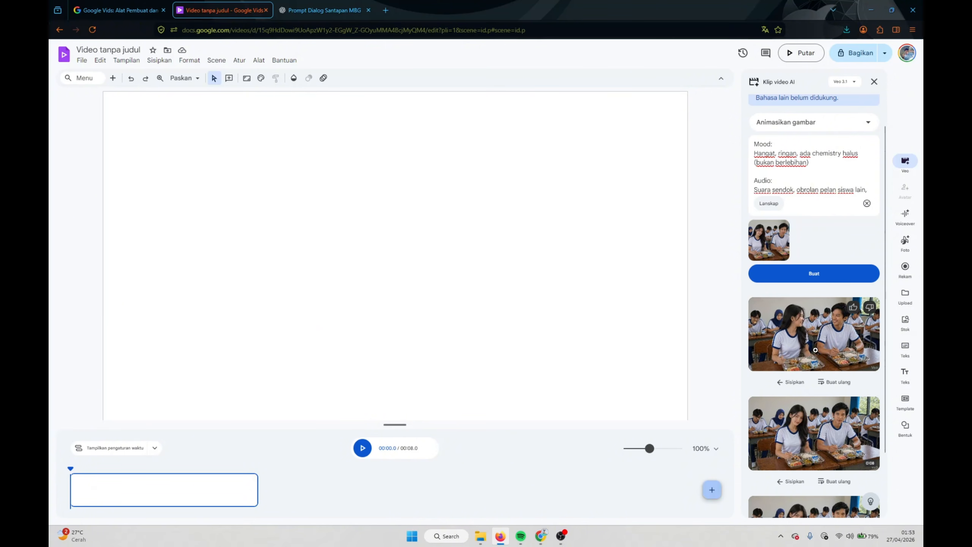
{"action": "left_click", "coordinate": [815, 349]}
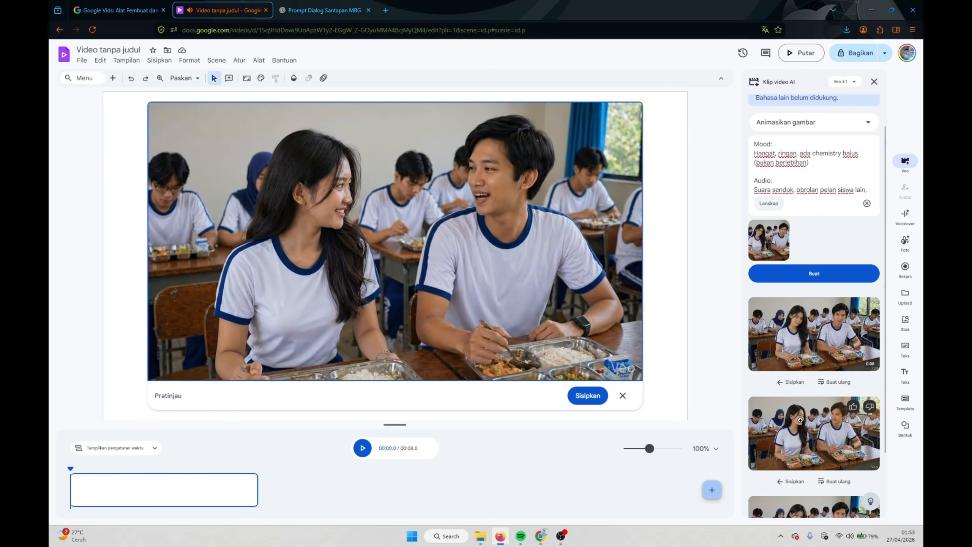
{"action": "left_click", "coordinate": [814, 275]}
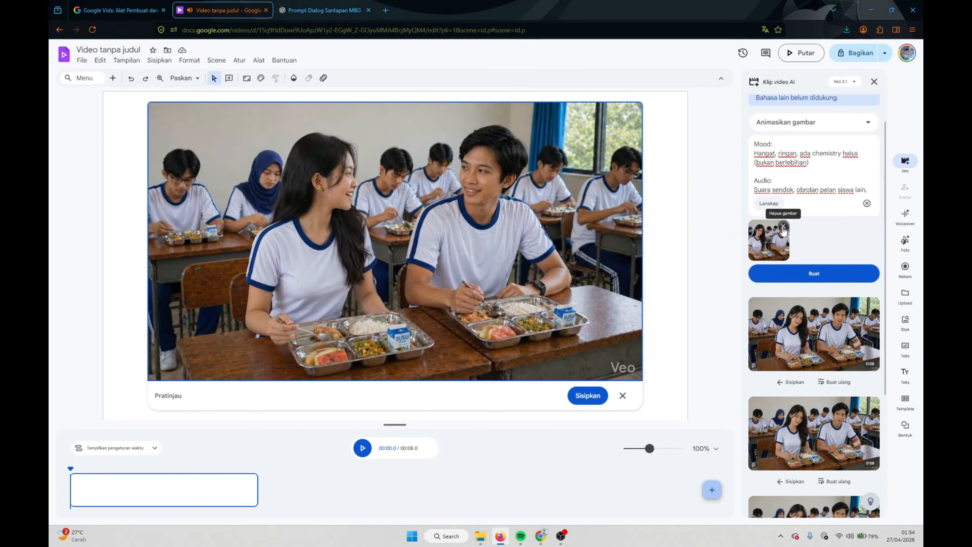
Step: Replace the source image with "ChatGPT Image Apr 26, 2026, 11_58_45 PM" and generate a clip from it with the same prompt
{"action": "left_click", "coordinate": [783, 227]}
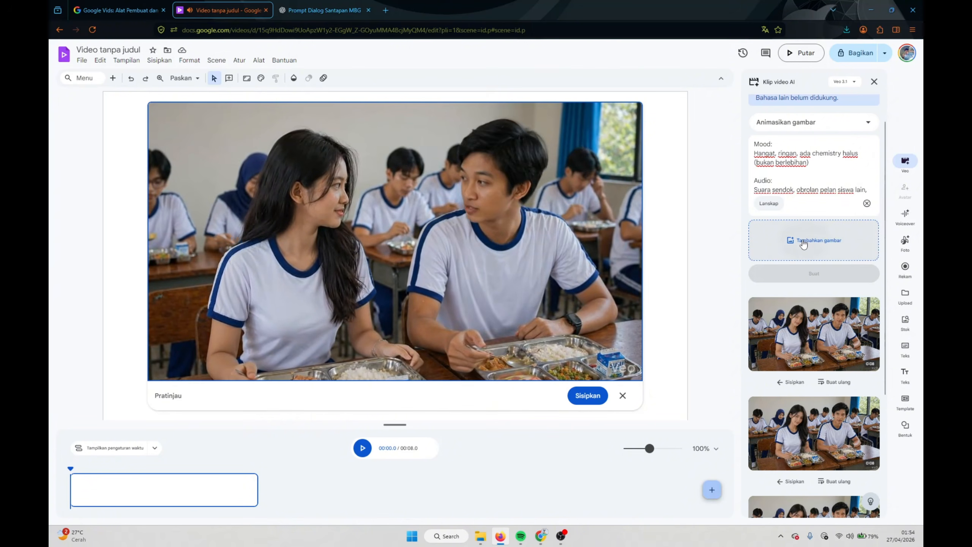
{"action": "left_click", "coordinate": [803, 242]}
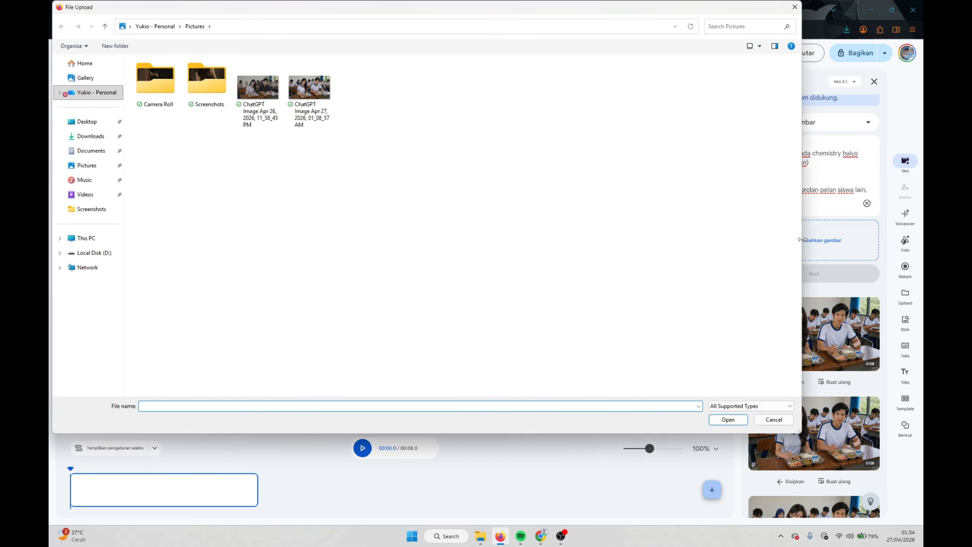
{"action": "double_click", "coordinate": [253, 100]}
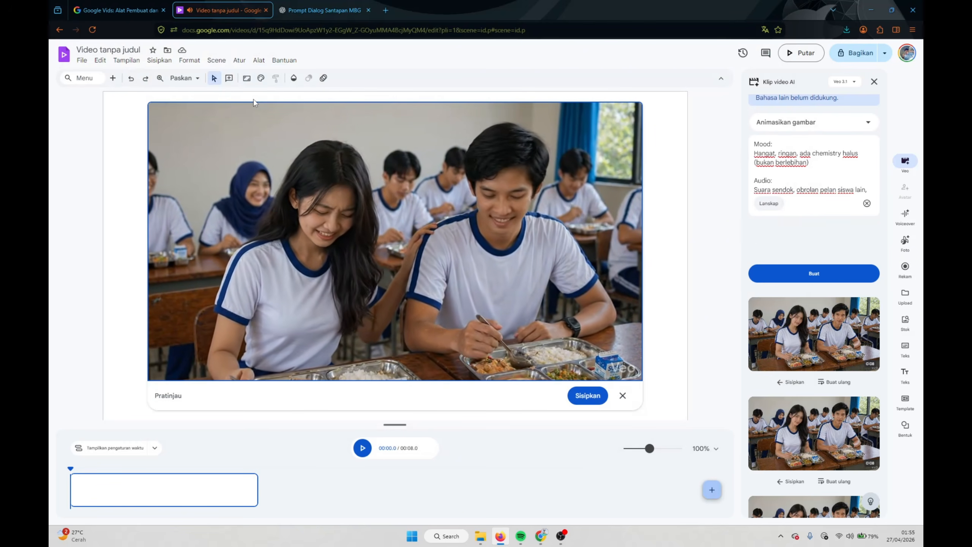
{"action": "left_click", "coordinate": [810, 273]}
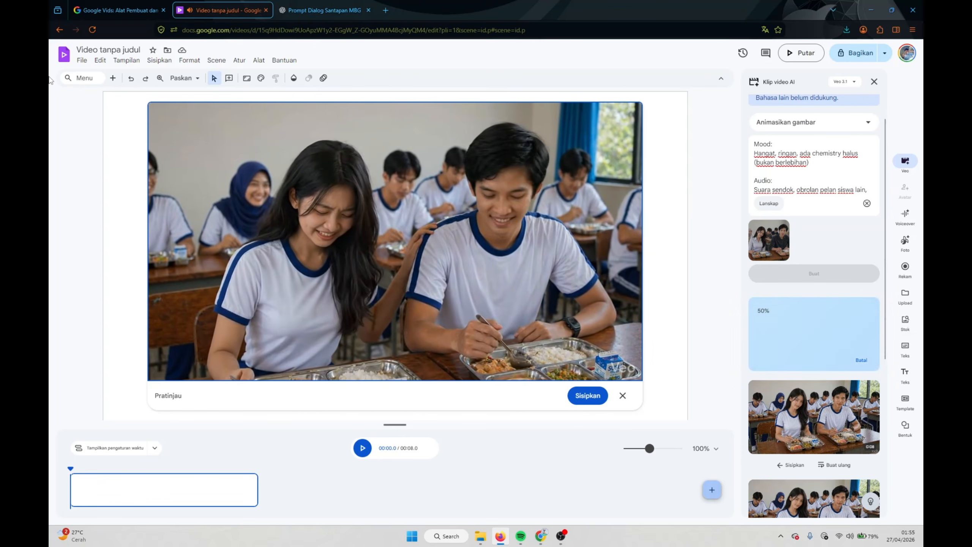
Step: Look at the project's version history options and preview the clip generated from the replacement image
{"action": "left_click", "coordinate": [82, 60]}
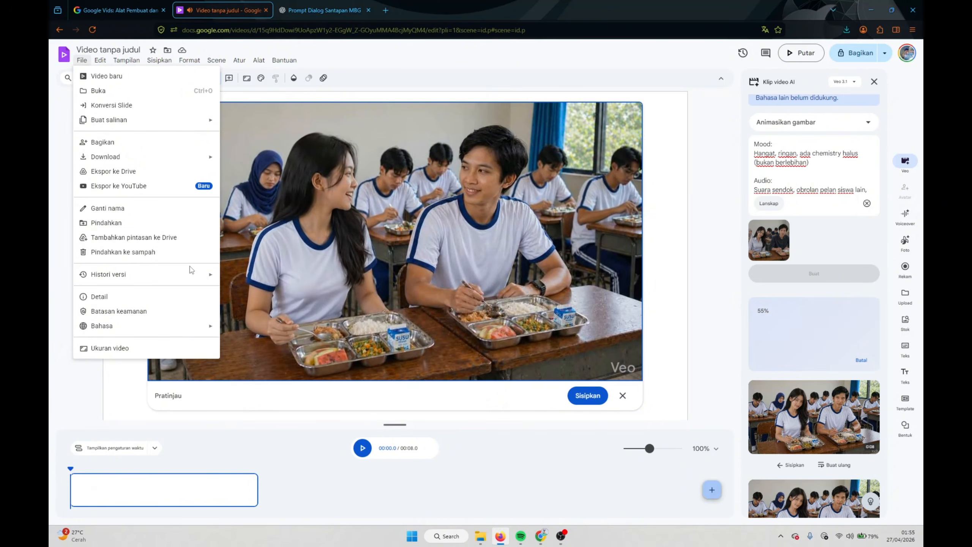
{"action": "mouse_move", "coordinate": [193, 278]}
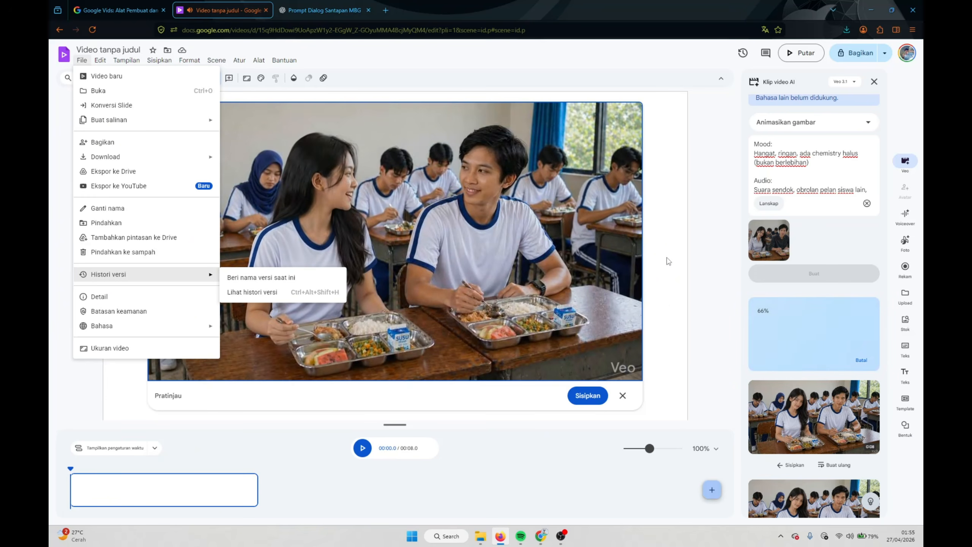
{"action": "left_click", "coordinate": [667, 259]}
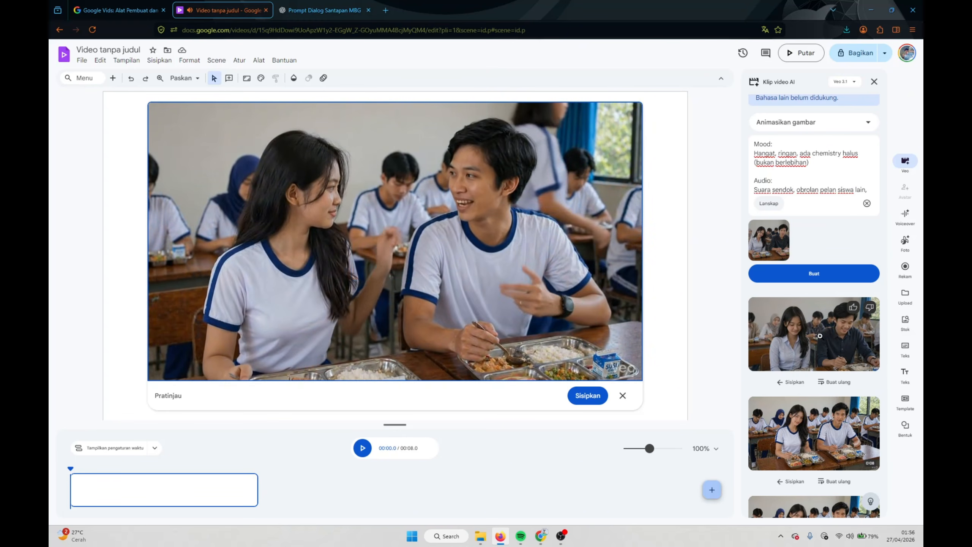
{"action": "left_click", "coordinate": [820, 335]}
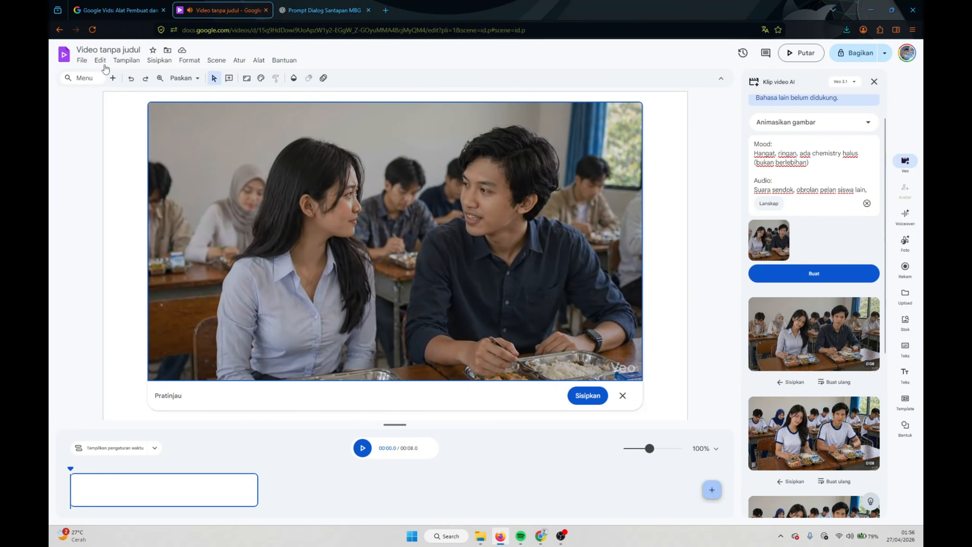
Step: Restore the project to the 27 April, 01.42 version from the version history
{"action": "left_click", "coordinate": [82, 60]}
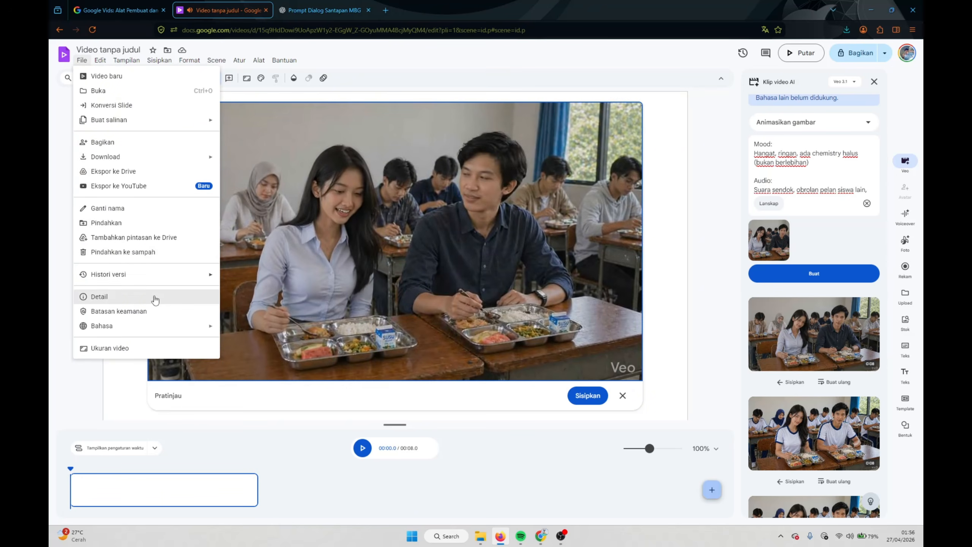
{"action": "left_click", "coordinate": [260, 292]}
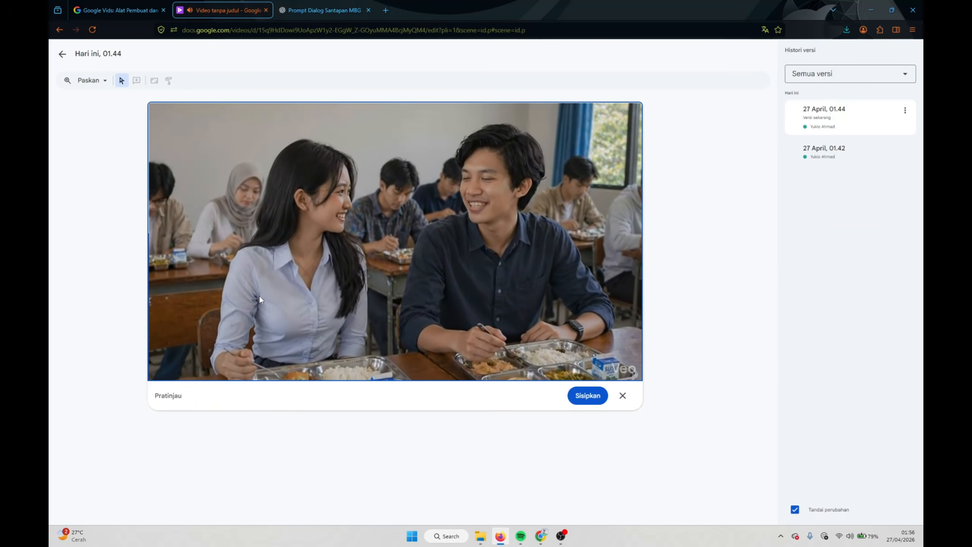
{"action": "left_click", "coordinate": [843, 147]}
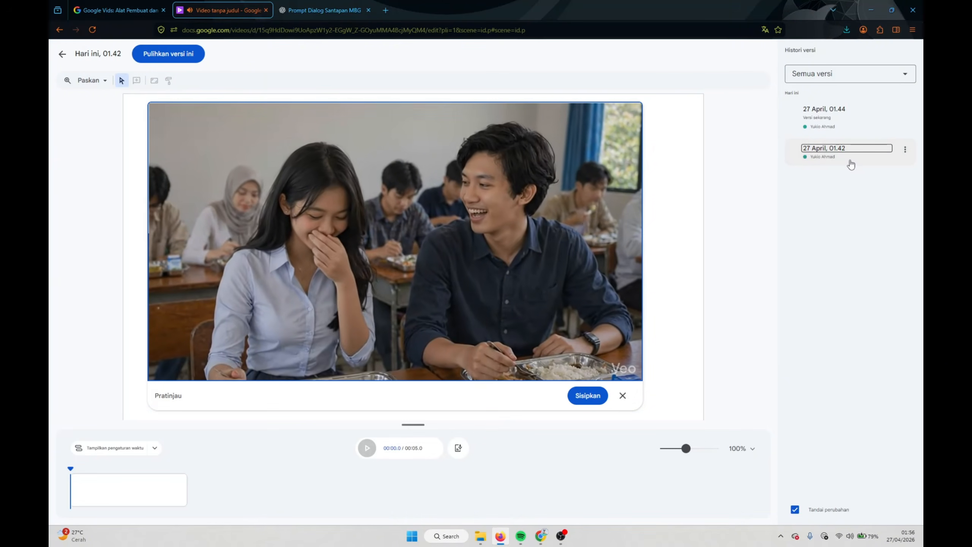
{"action": "left_click", "coordinate": [844, 163]}
{"action": "left_click", "coordinate": [844, 164]}
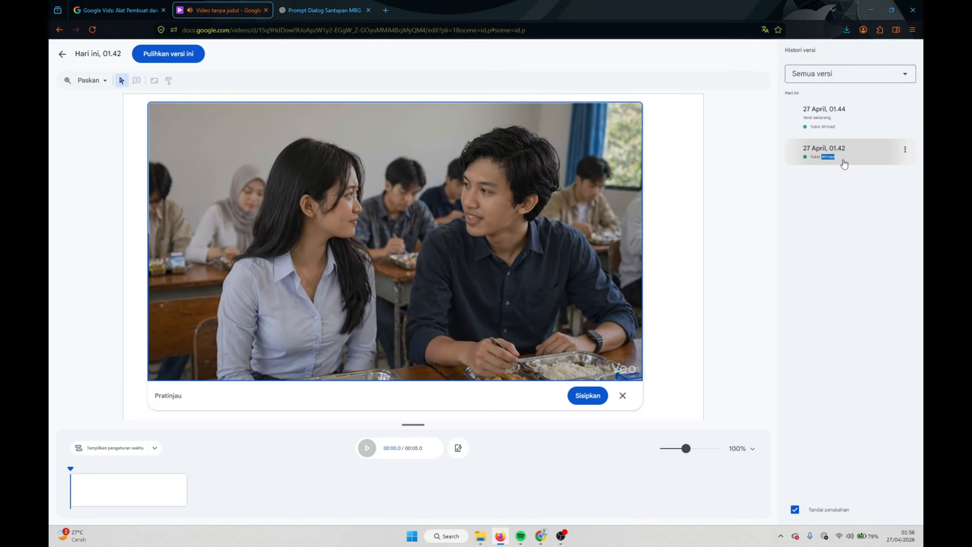
{"action": "left_click", "coordinate": [187, 61]}
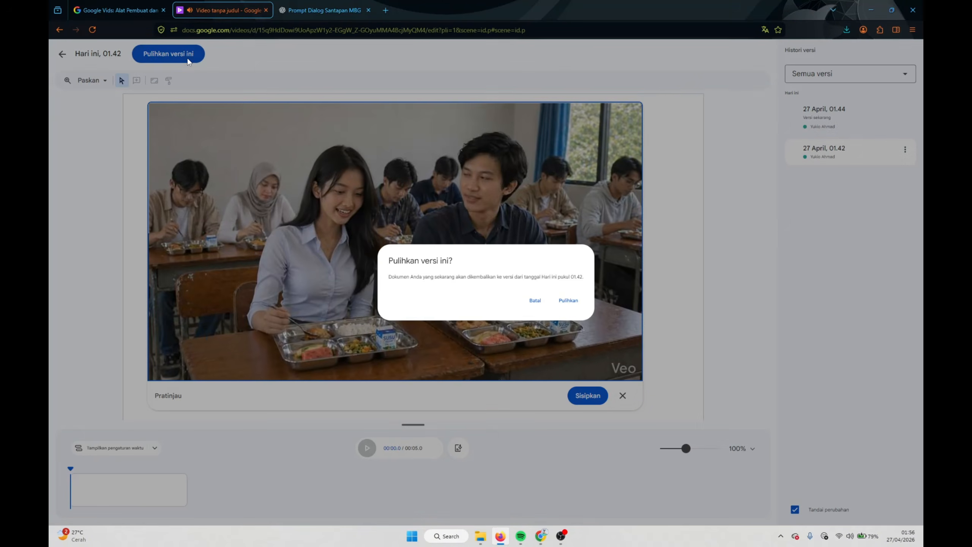
{"action": "left_click", "coordinate": [581, 303]}
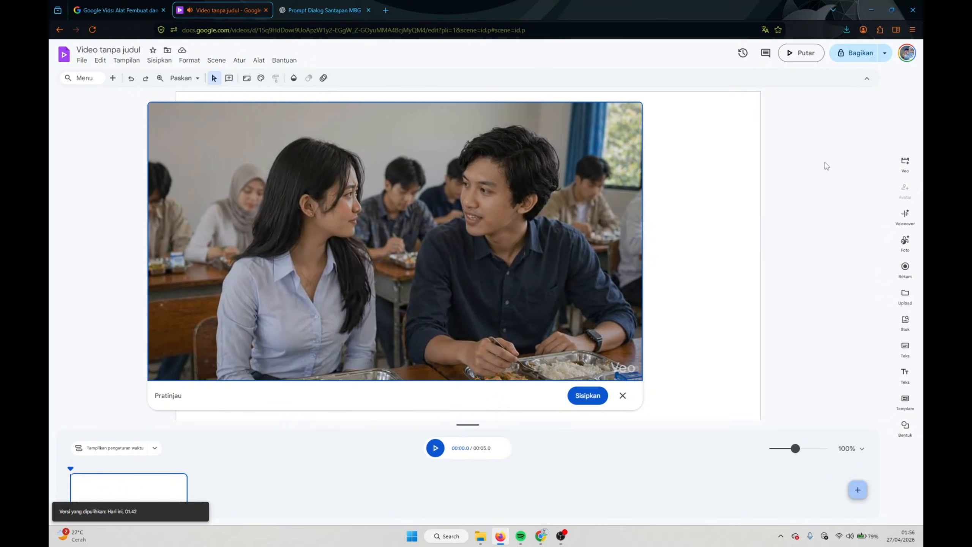
Step: Reopen the Veo clip generator and look through the generated clips and the project's file options
{"action": "left_click", "coordinate": [905, 161]}
{"action": "scroll", "coordinate": [814, 363], "scroll_direction": "down", "scroll_amount": 4}
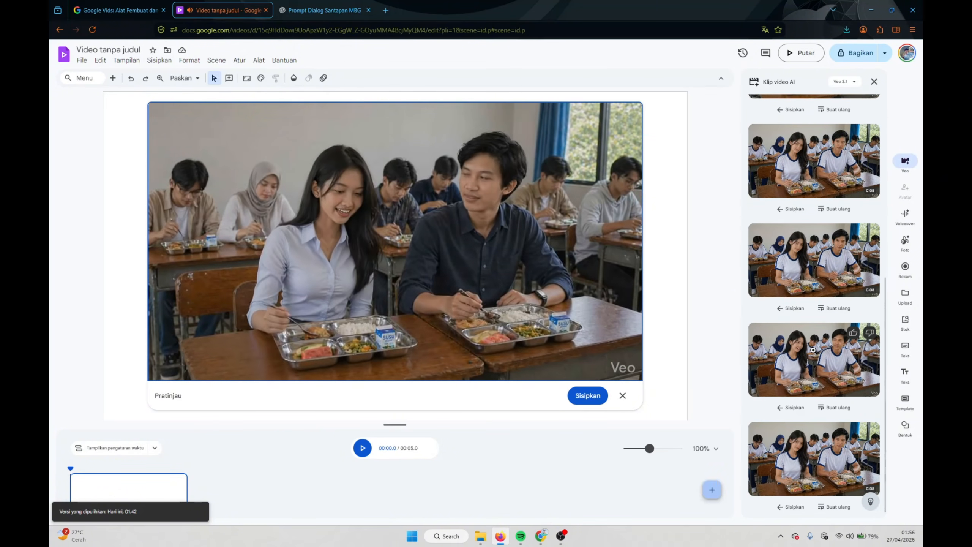
{"action": "left_click", "coordinate": [83, 61]}
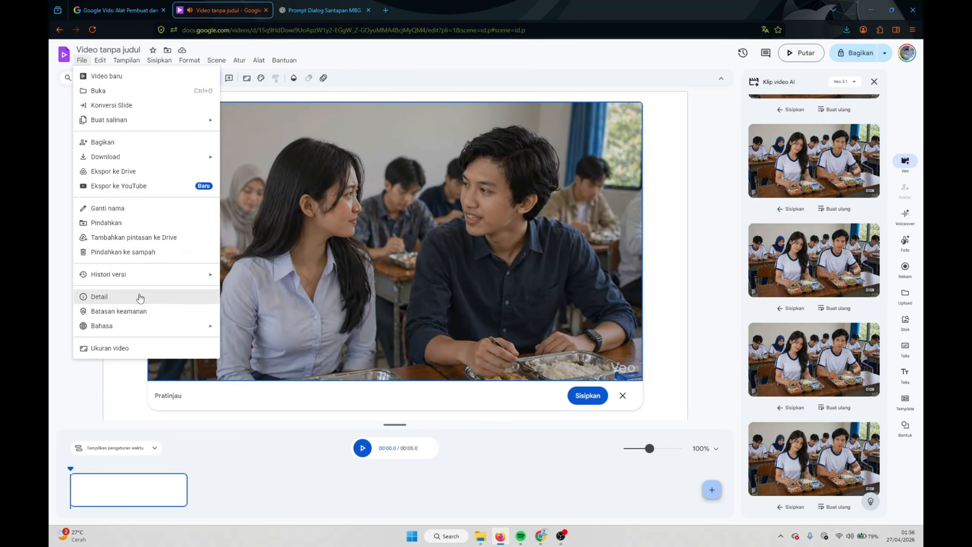
{"action": "mouse_move", "coordinate": [159, 281]}
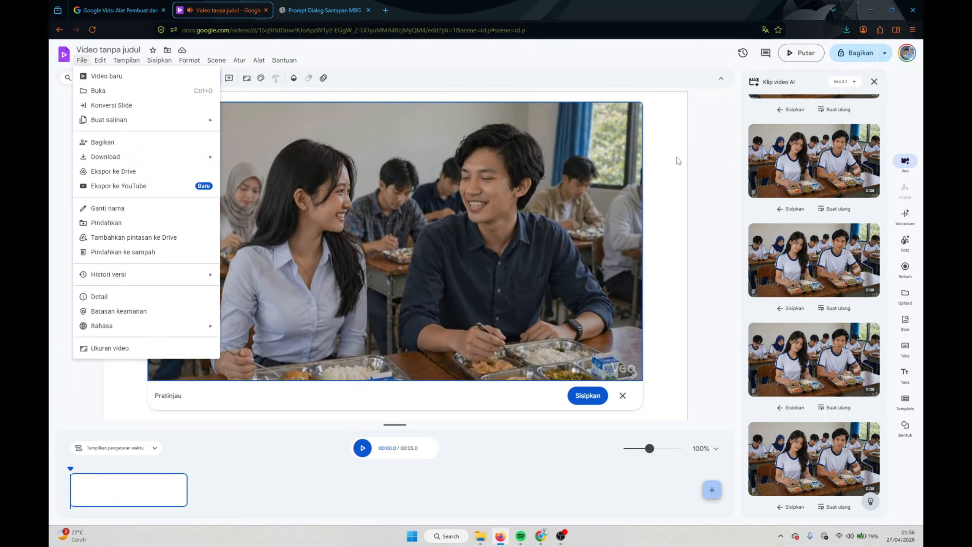
{"action": "left_click", "coordinate": [678, 160]}
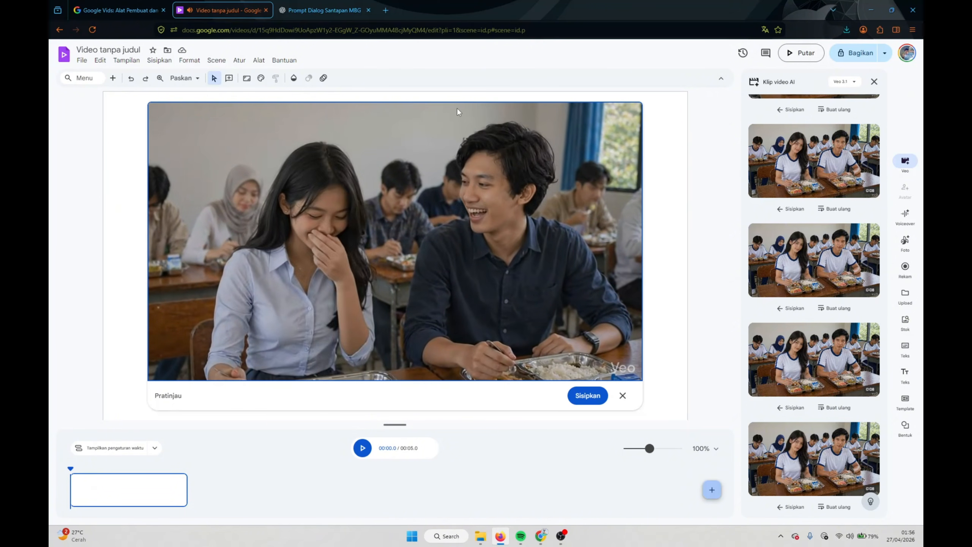
Step: Switch to ChatGPT and ask it to continue the conversation script with "buat dialogue selanjutnya"
{"action": "left_click", "coordinate": [325, 10]}
{"action": "scroll", "coordinate": [450, 378], "scroll_direction": "down", "scroll_amount": 1}
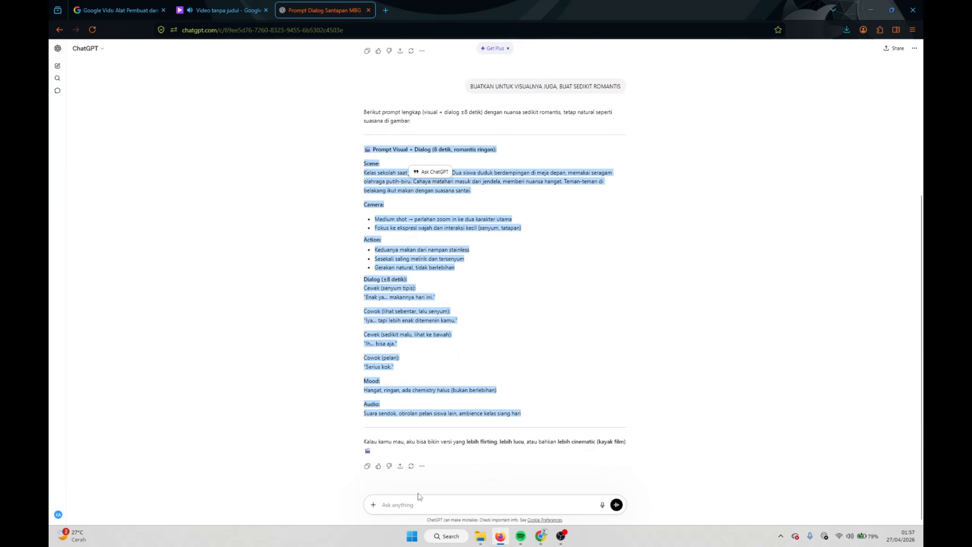
{"action": "left_click", "coordinate": [423, 507]}
{"action": "type", "text": "bu"}
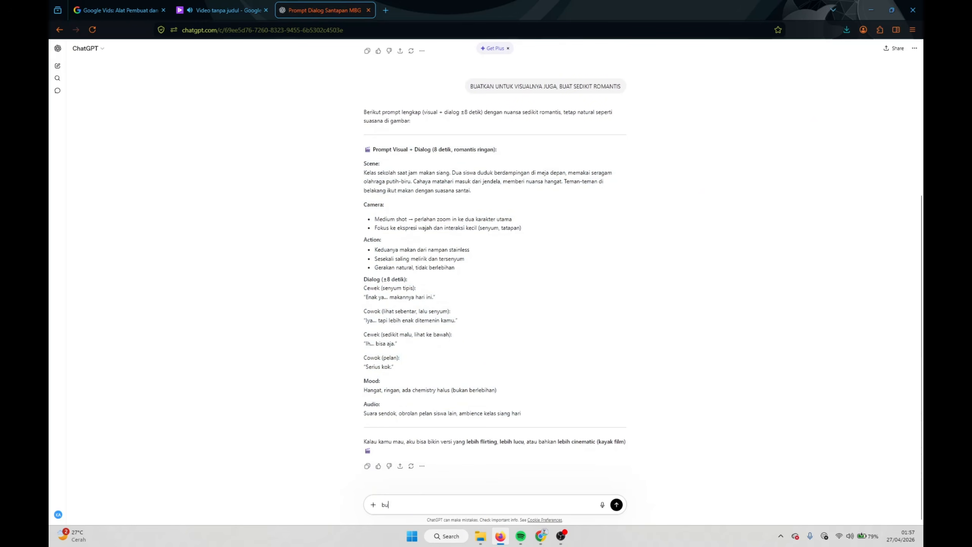
{"action": "type", "text": "at dial"}
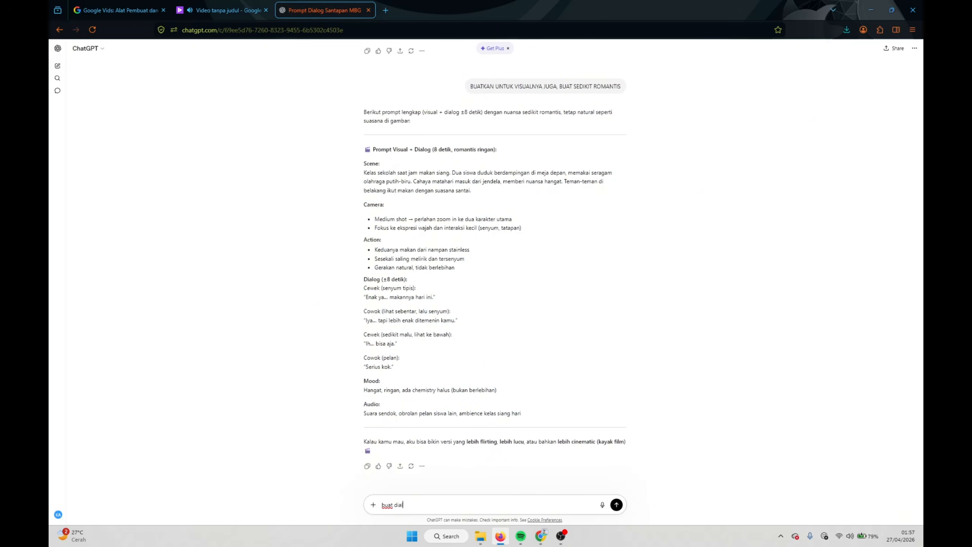
{"action": "type", "text": "ogue selanjutnya"}
{"action": "key", "text": "Return"}
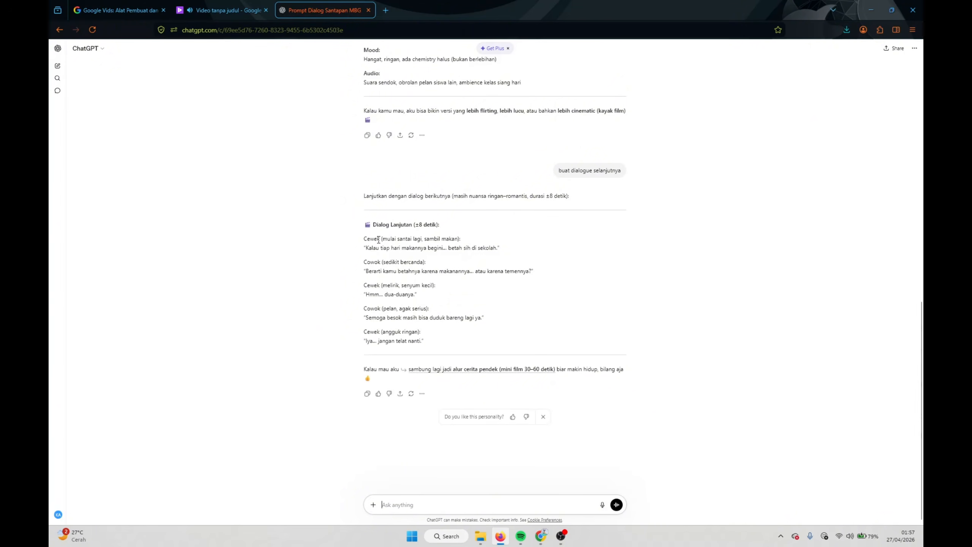
Step: Ask ChatGPT for a revision with "duduk bareng diganti dong, kan pacaran" and copy the revised dialogue
{"action": "left_click_drag", "start_coordinate": [365, 238], "coordinate": [471, 346]}
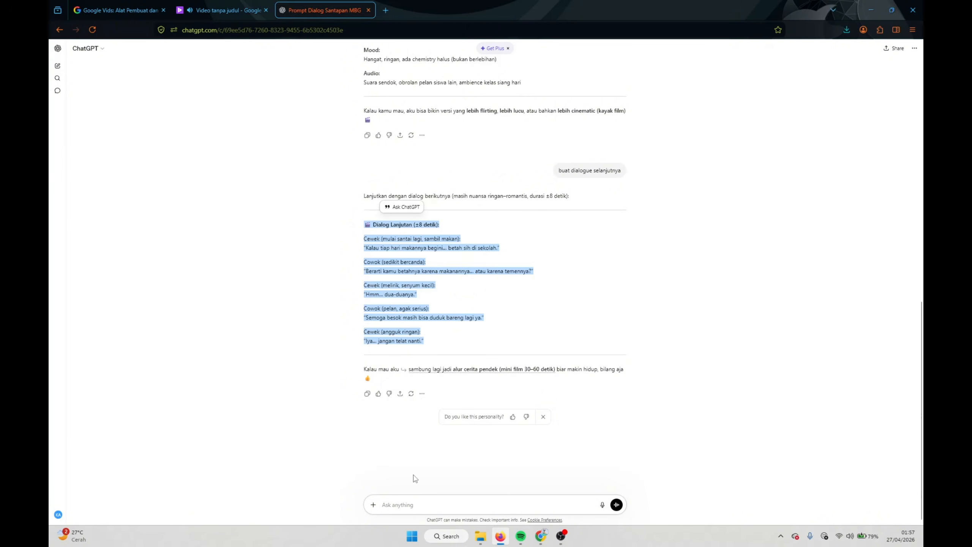
{"action": "left_click", "coordinate": [408, 504]}
{"action": "type", "text": "dudu"}
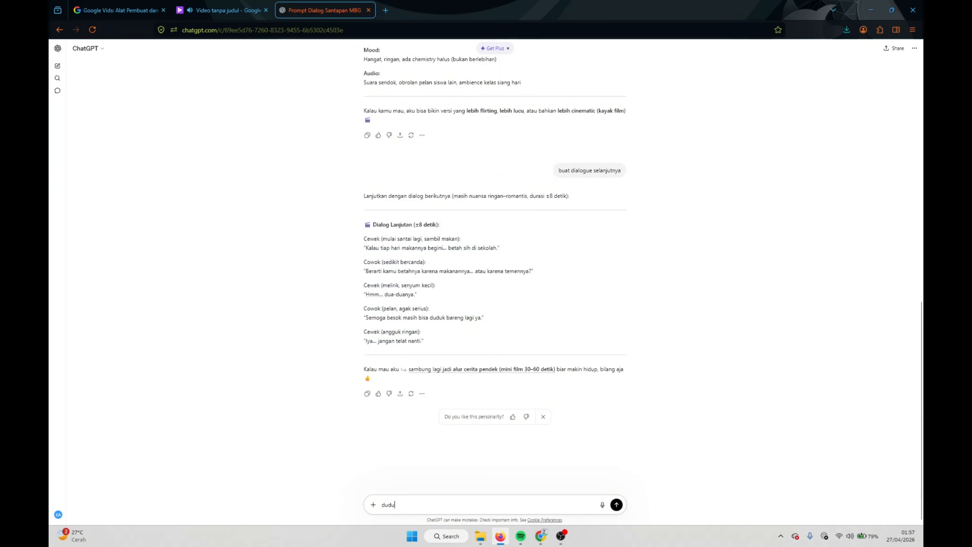
{"action": "type", "text": "k bareng "}
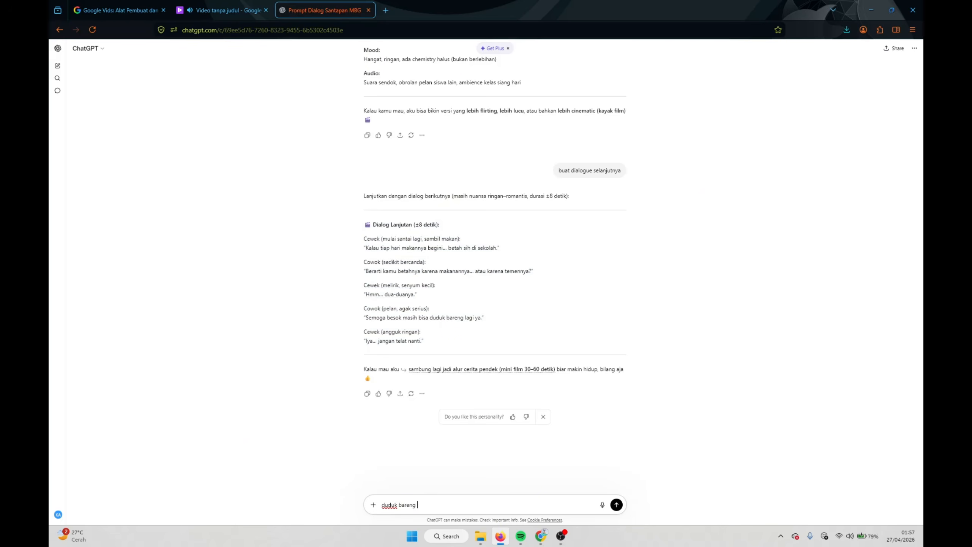
{"action": "type", "text": "diganti dong, kan pacaran"}
{"action": "key", "text": "Return"}
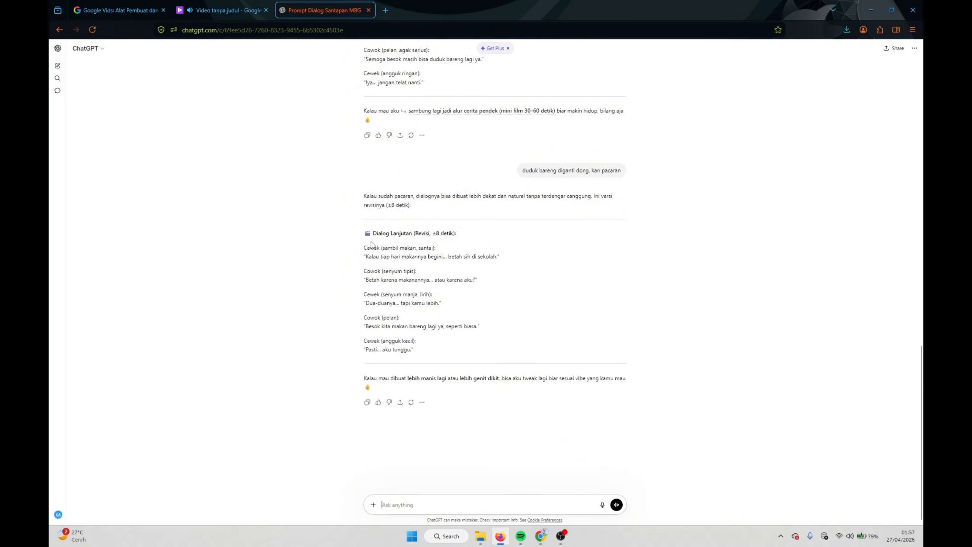
{"action": "left_click_drag", "start_coordinate": [365, 231], "coordinate": [461, 355]}
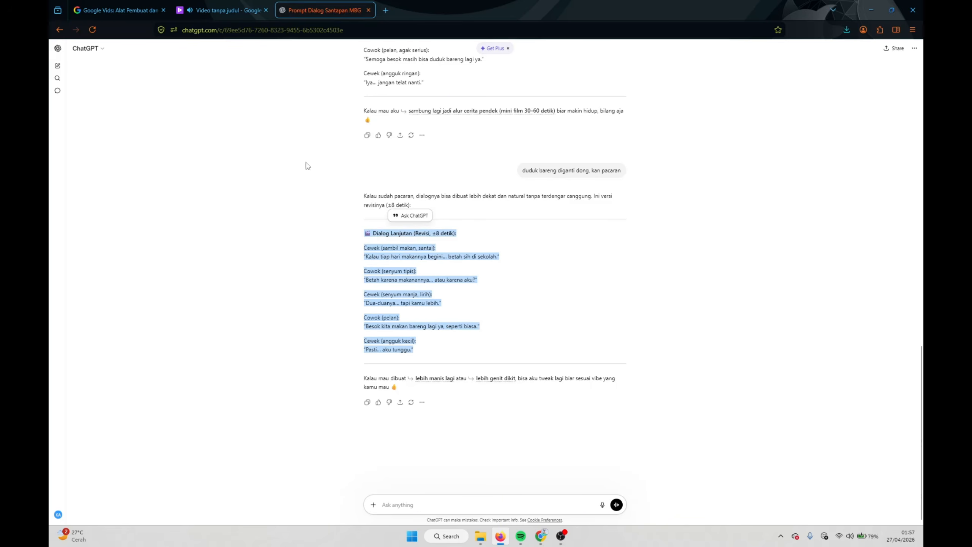
Step: Return to the Google Vids project, place the newest clip of the couple in white-blue sports uniforms first on the timeline, and close the clip preview
{"action": "left_click", "coordinate": [222, 9]}
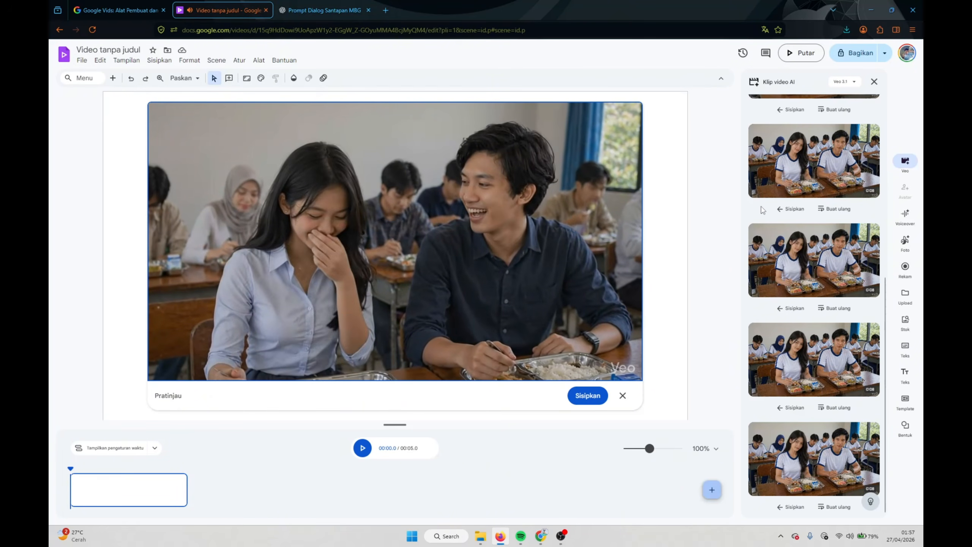
{"action": "scroll", "coordinate": [774, 211], "scroll_direction": "up", "scroll_amount": 2}
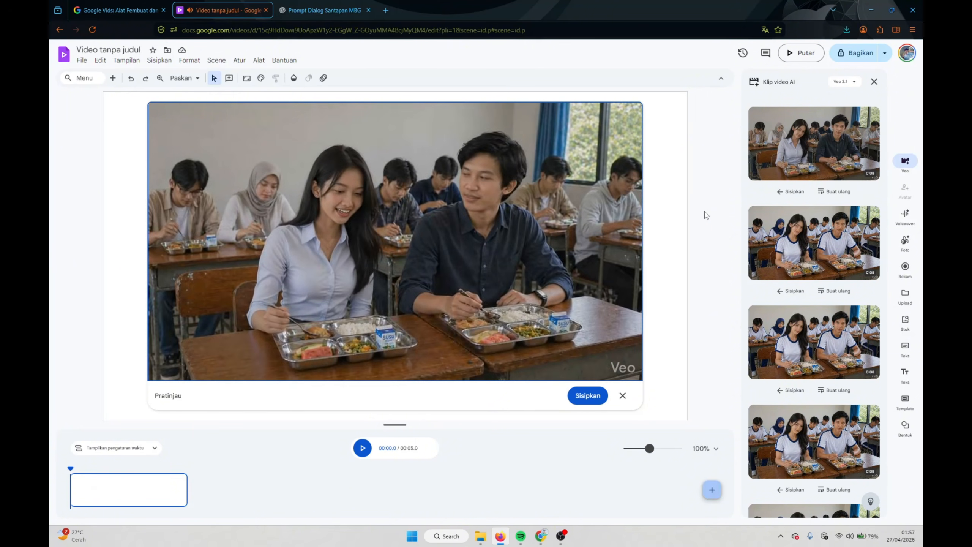
{"action": "scroll", "coordinate": [814, 235], "scroll_direction": "up", "scroll_amount": 2}
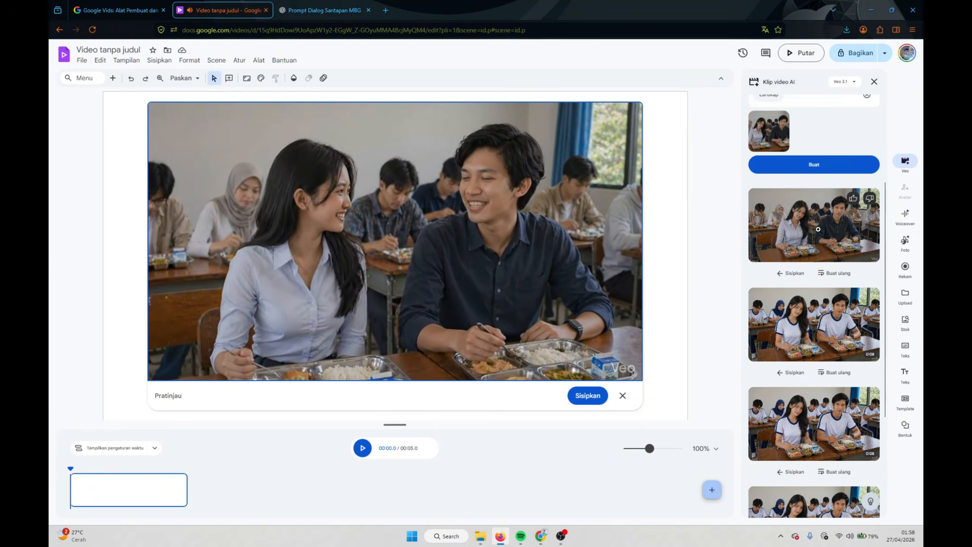
{"action": "left_click_drag", "start_coordinate": [824, 323], "coordinate": [146, 486]}
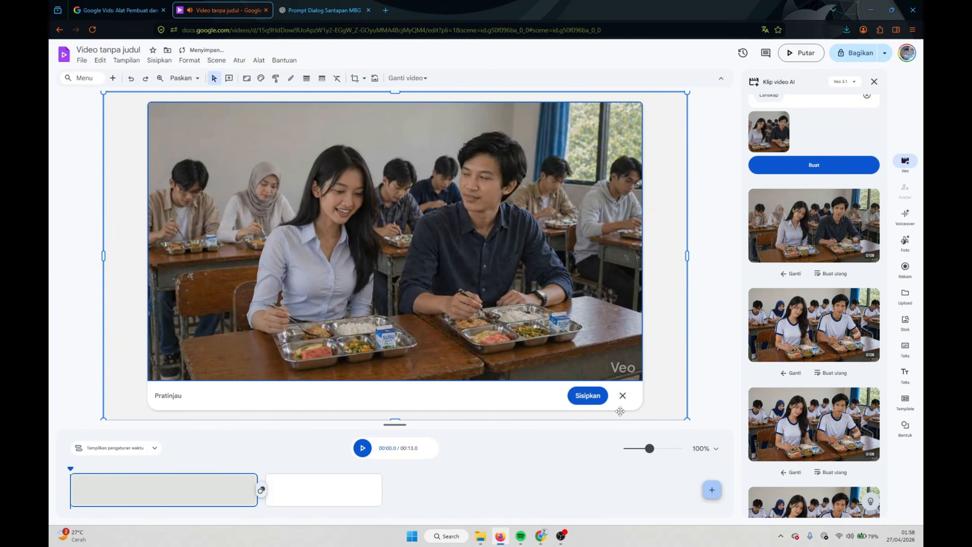
{"action": "left_click", "coordinate": [622, 395]}
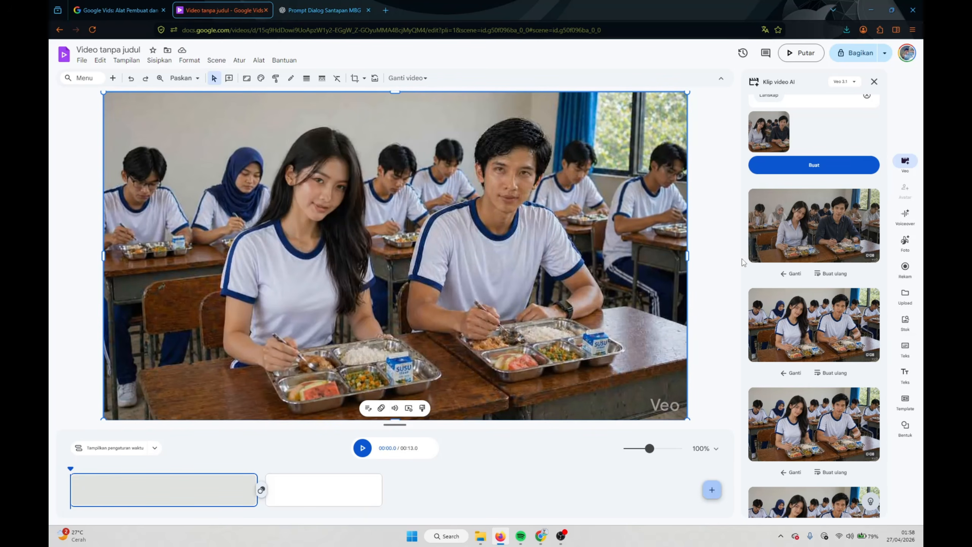
Step: Replace the Veo source image with the picture of the couple in sports uniforms and paste the revised dialogue as the prompt
{"action": "scroll", "coordinate": [826, 256], "scroll_direction": "up", "scroll_amount": 4}
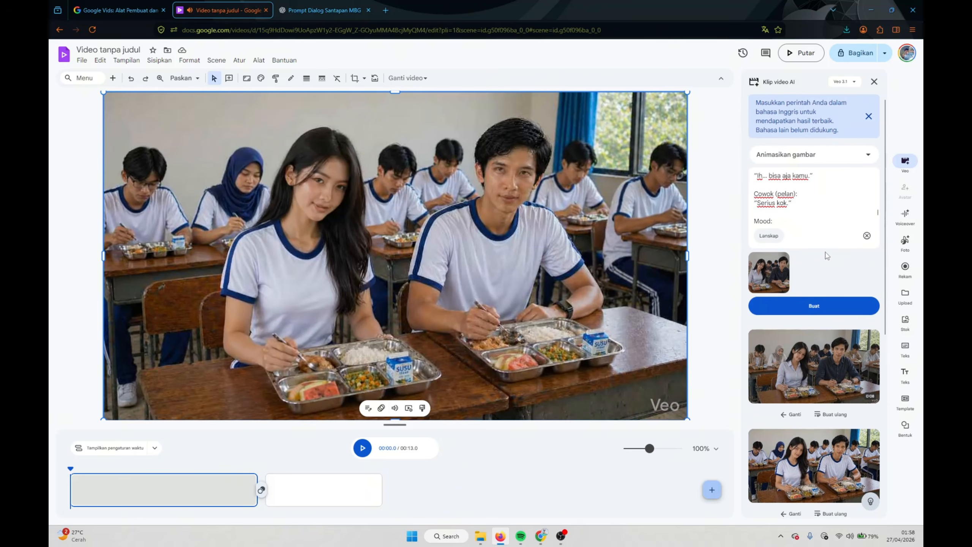
{"action": "left_click", "coordinate": [866, 236]}
{"action": "left_click", "coordinate": [795, 270]}
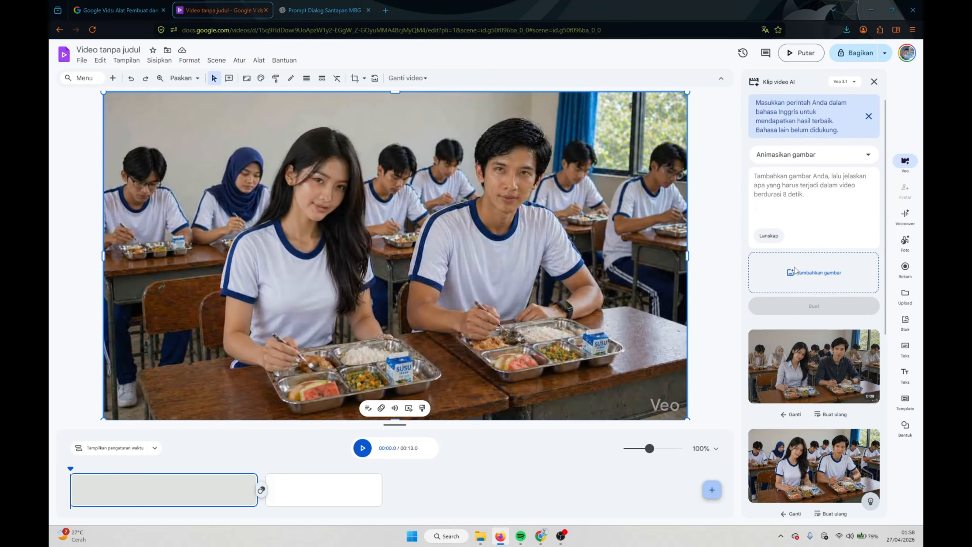
{"action": "double_click", "coordinate": [306, 97]}
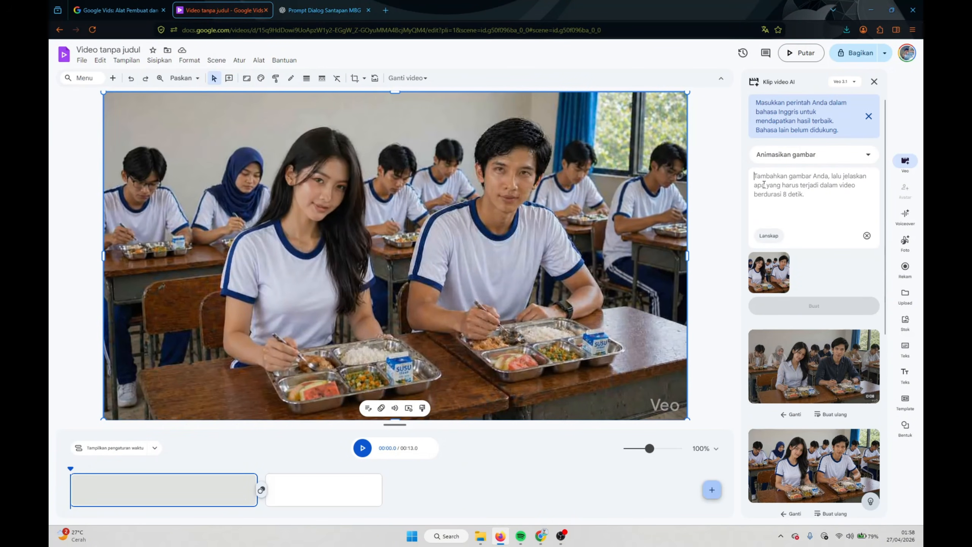
{"action": "key", "text": "ctrl+v"}
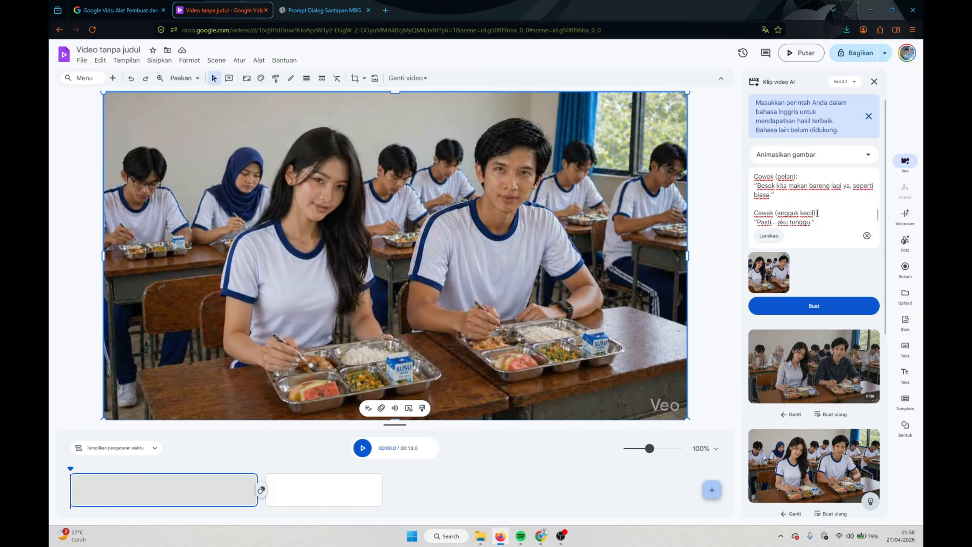
Step: Add "hehehe" to the end of the girl's first line, check the remaining dialogue, and generate the clip
{"action": "scroll", "coordinate": [817, 213], "scroll_direction": "up", "scroll_amount": 5}
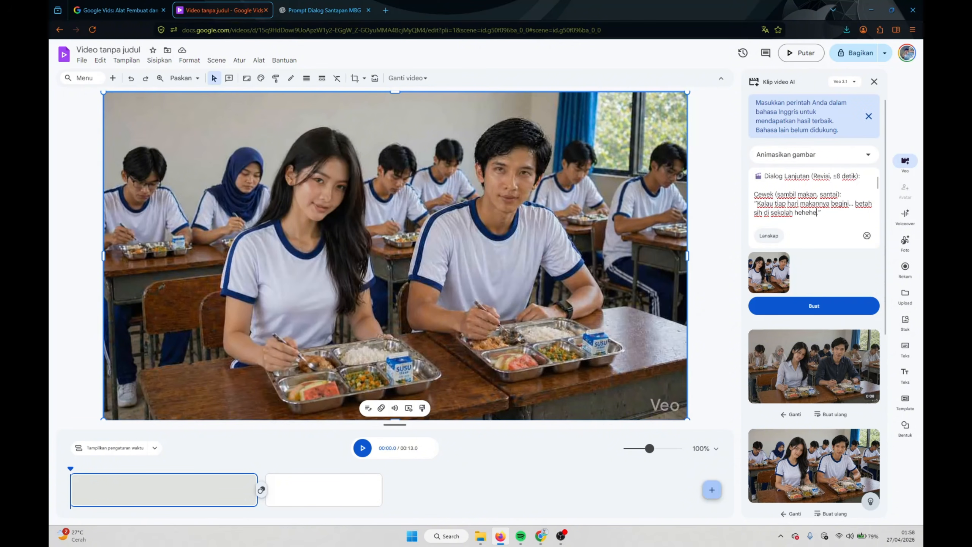
{"action": "scroll", "coordinate": [817, 218], "scroll_direction": "down", "scroll_amount": 3}
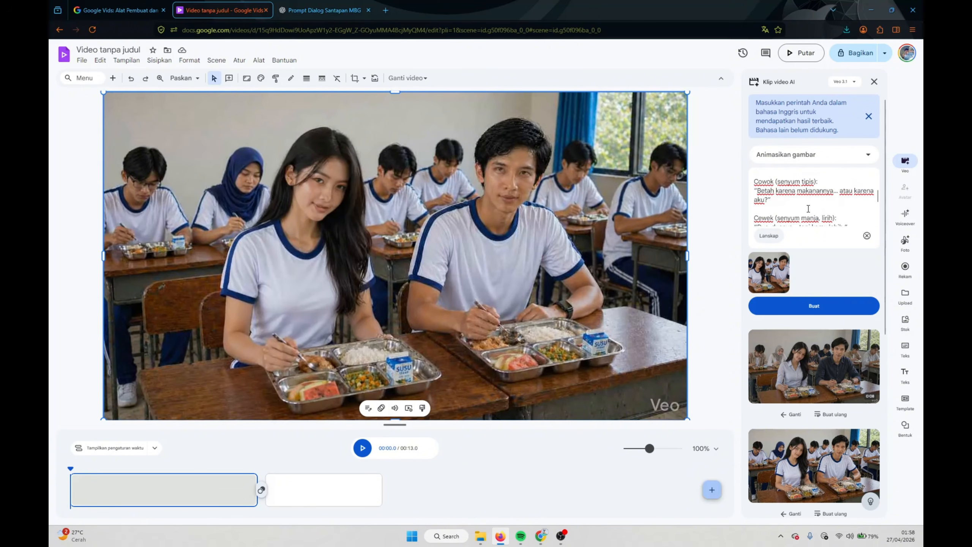
{"action": "scroll", "coordinate": [801, 209], "scroll_direction": "down", "scroll_amount": 2}
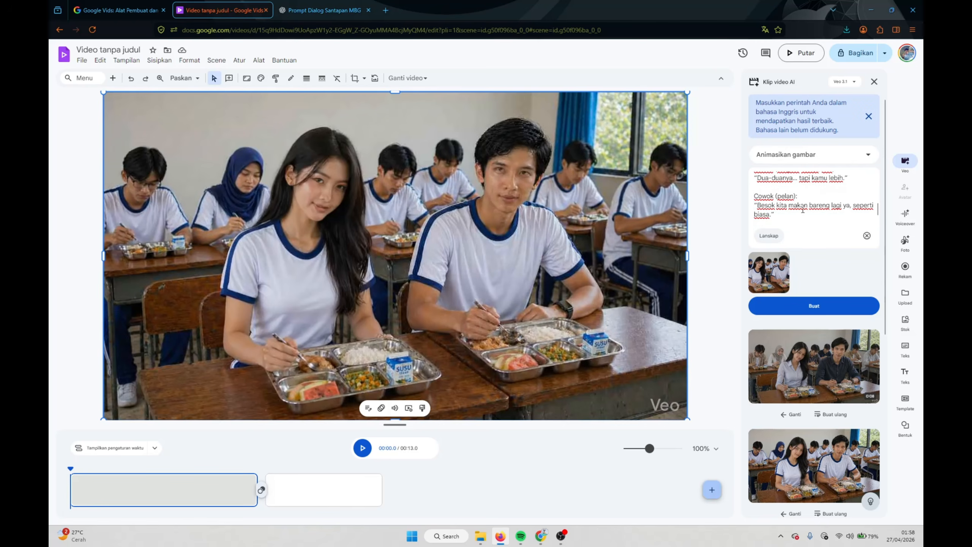
{"action": "left_click", "coordinate": [844, 178]}
{"action": "scroll", "coordinate": [775, 205], "scroll_direction": "down", "scroll_amount": 5}
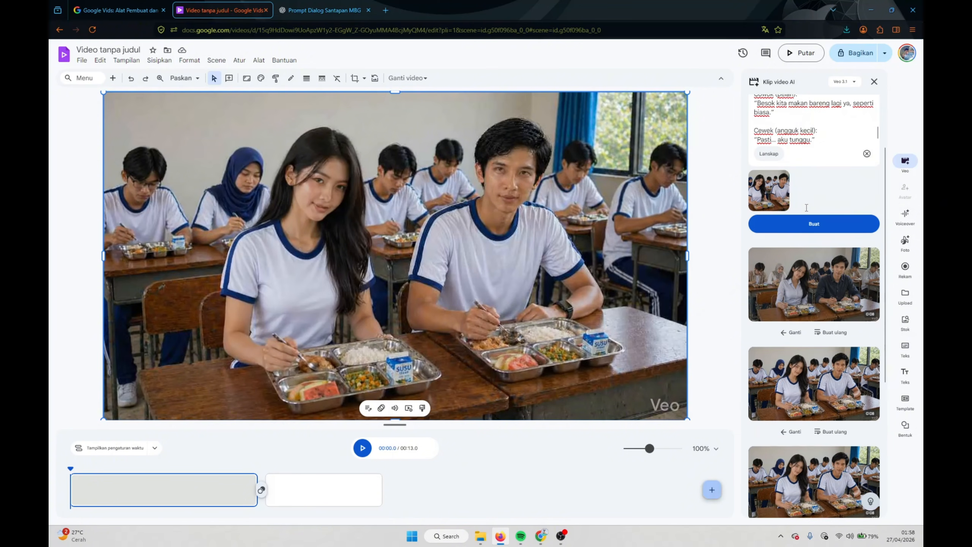
{"action": "scroll", "coordinate": [815, 191], "scroll_direction": "up", "scroll_amount": 2}
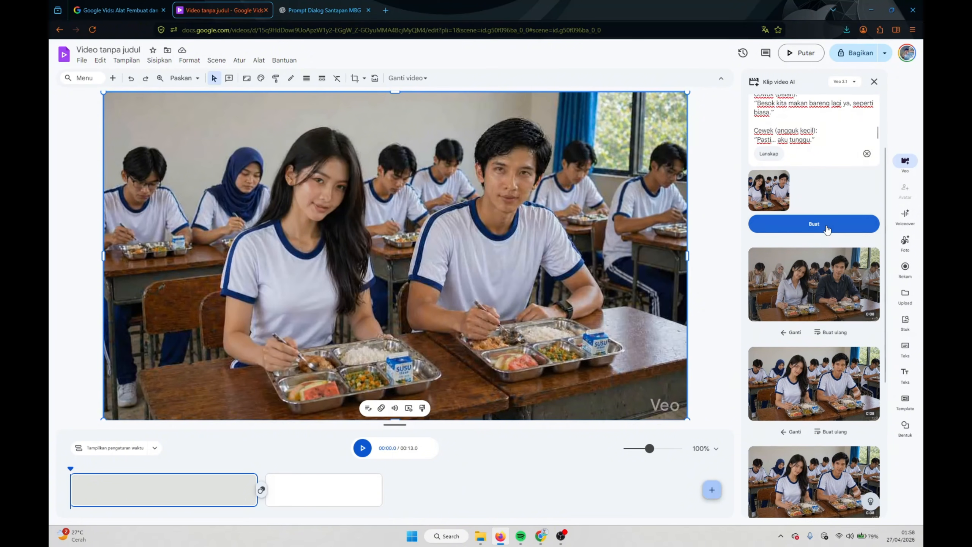
{"action": "left_click", "coordinate": [825, 225]}
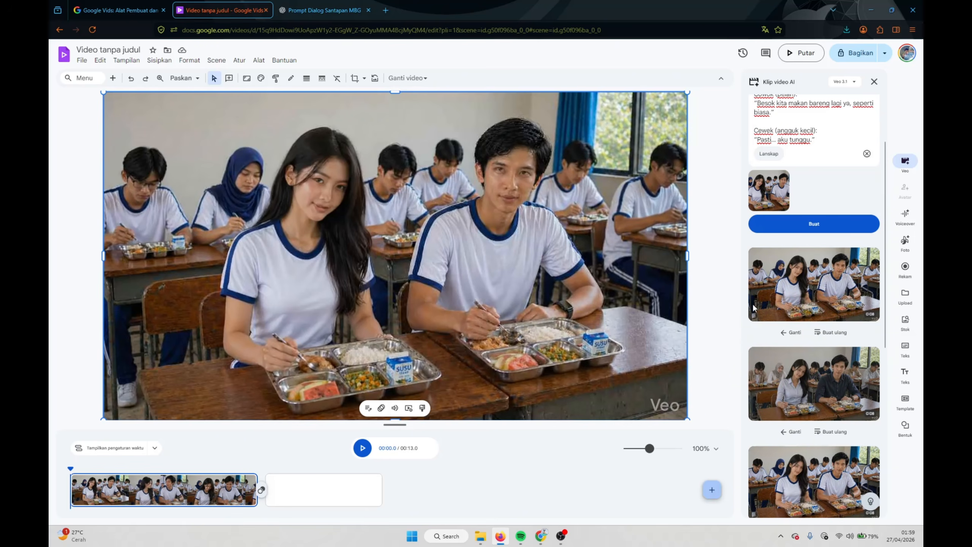
Step: Preview the newly generated clip of the couple in sports uniforms, then close the preview
{"action": "mouse_move", "coordinate": [855, 283]}
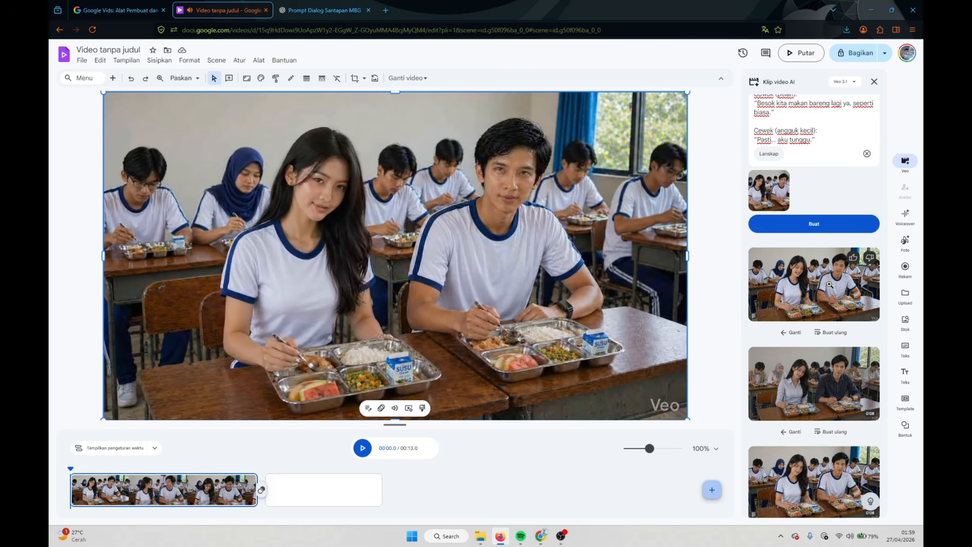
{"action": "left_click", "coordinate": [828, 284]}
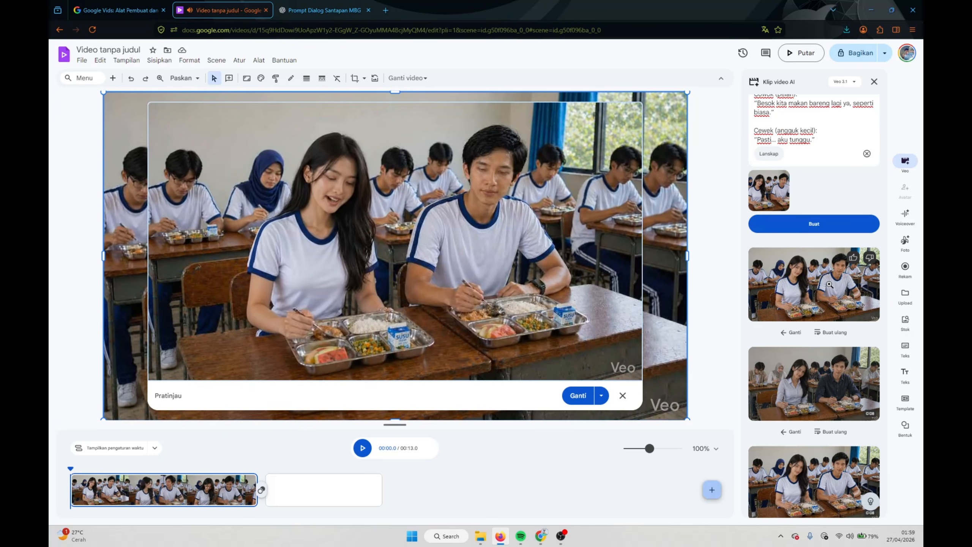
{"action": "left_click", "coordinate": [624, 401]}
Step: In the girl's first prompt line, remove "hehehe" and add the cue "(tertawa)" after the closing quotation mark
{"action": "scroll", "coordinate": [824, 204], "scroll_direction": "up", "scroll_amount": 10}
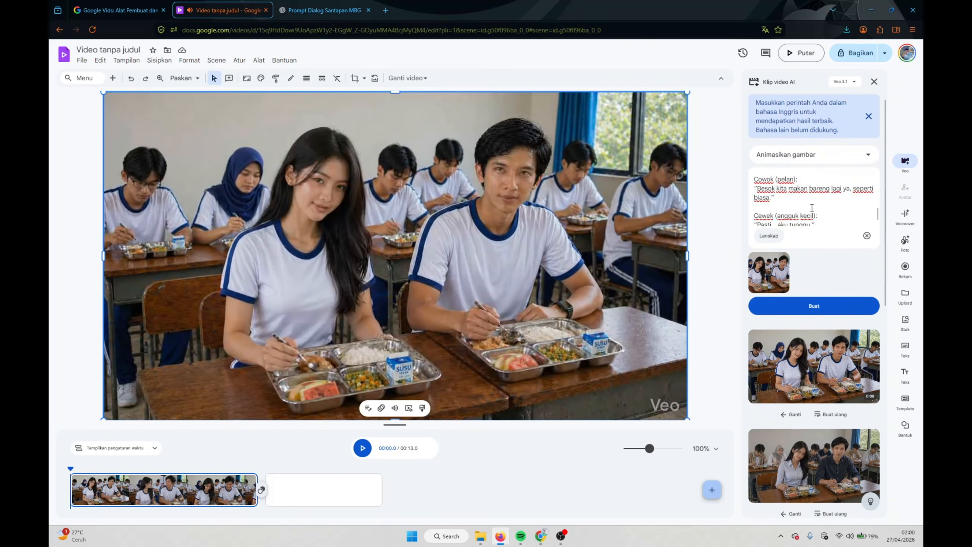
{"action": "scroll", "coordinate": [827, 211], "scroll_direction": "down", "scroll_amount": 3}
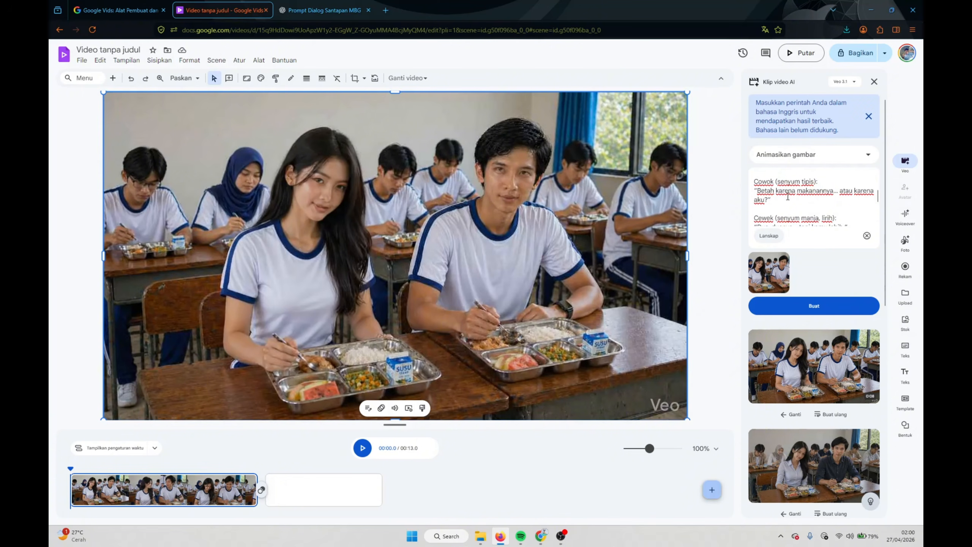
{"action": "scroll", "coordinate": [787, 197], "scroll_direction": "down", "scroll_amount": 2}
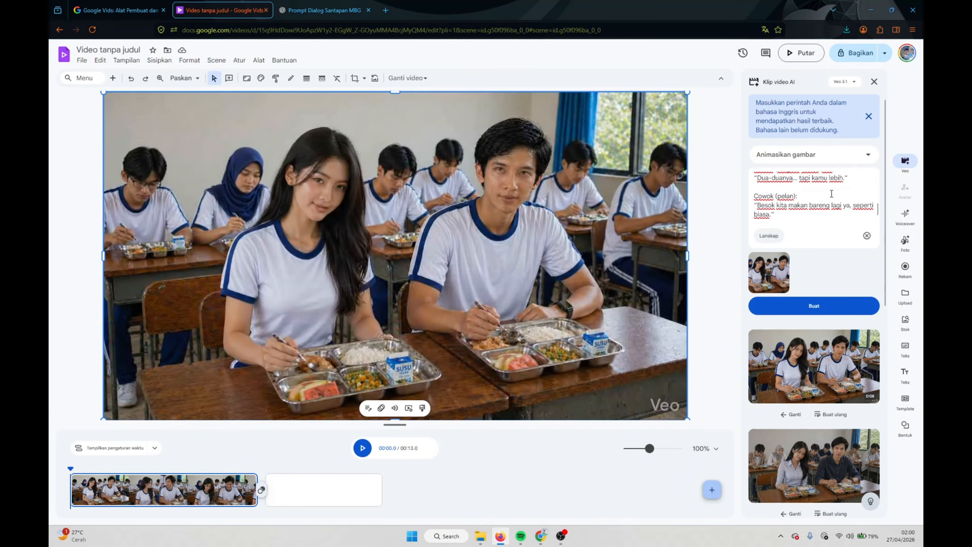
{"action": "scroll", "coordinate": [831, 194], "scroll_direction": "up", "scroll_amount": 3}
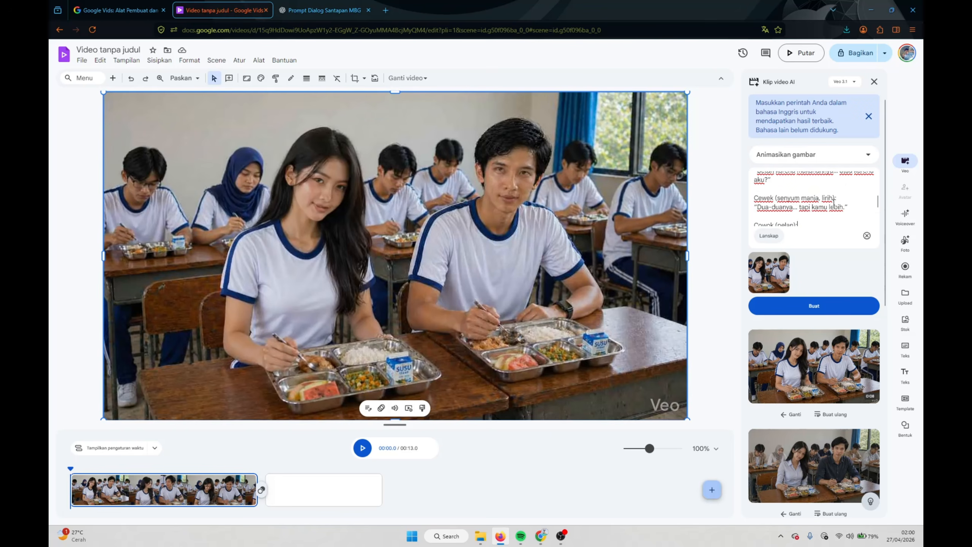
{"action": "scroll", "coordinate": [812, 203], "scroll_direction": "up", "scroll_amount": 5}
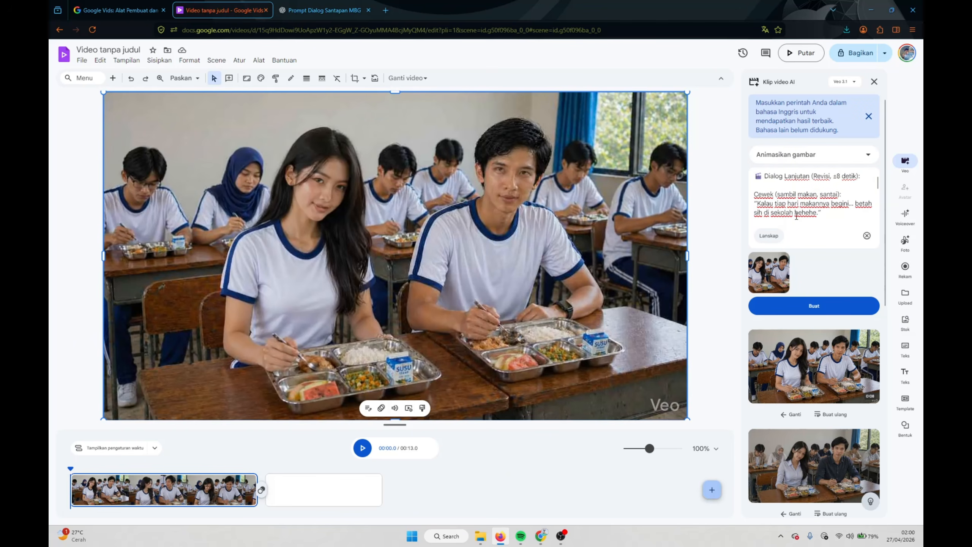
{"action": "left_click_drag", "start_coordinate": [795, 217], "coordinate": [807, 219]}
{"action": "key", "text": "BackSpace"}
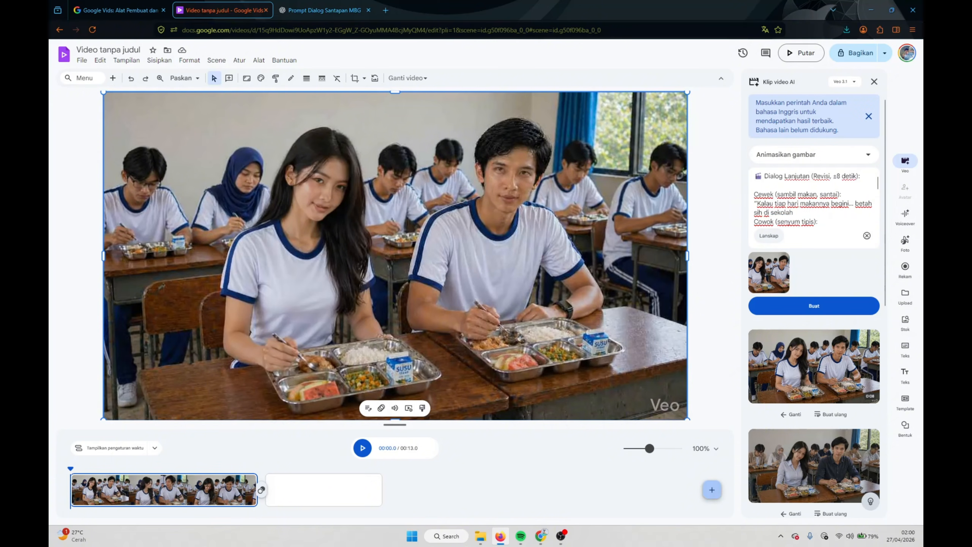
{"action": "type", "text": "”"}
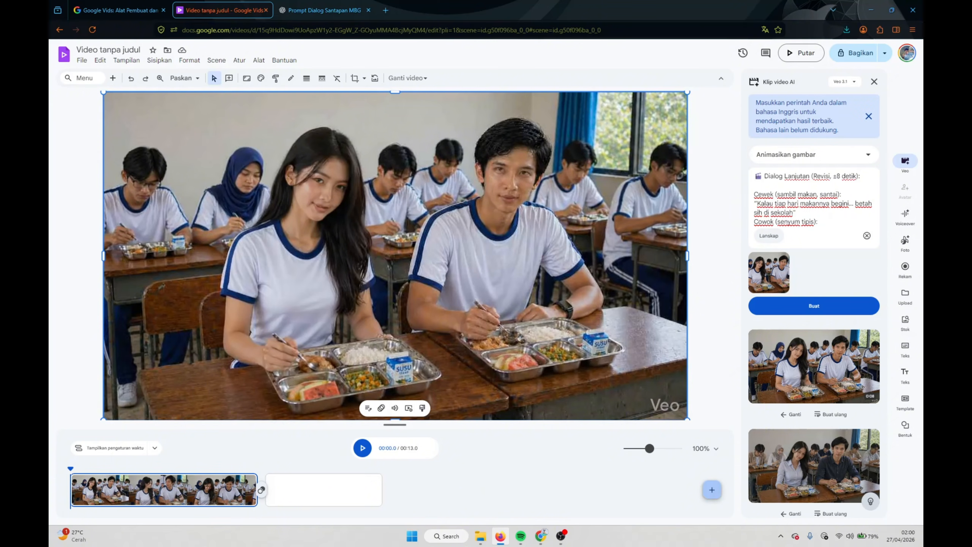
{"action": "type", "text": " (tertawa malu"}
{"action": "key", "text": "BackSpace"}
{"action": "key", "text": "BackSpace"}
{"action": "key", "text": "BackSpace"}
{"action": "key", "text": "BackSpace"}
{"action": "key", "text": "BackSpace"}
{"action": "type", "text": ")"}
{"action": "key", "text": "Return"}
Step: Add the cue "(sambil ketawa malu)" after the girl's line "Dua-duanya... tapi kamu lebih." and generate the clip
{"action": "scroll", "coordinate": [812, 209], "scroll_direction": "down", "scroll_amount": 2}
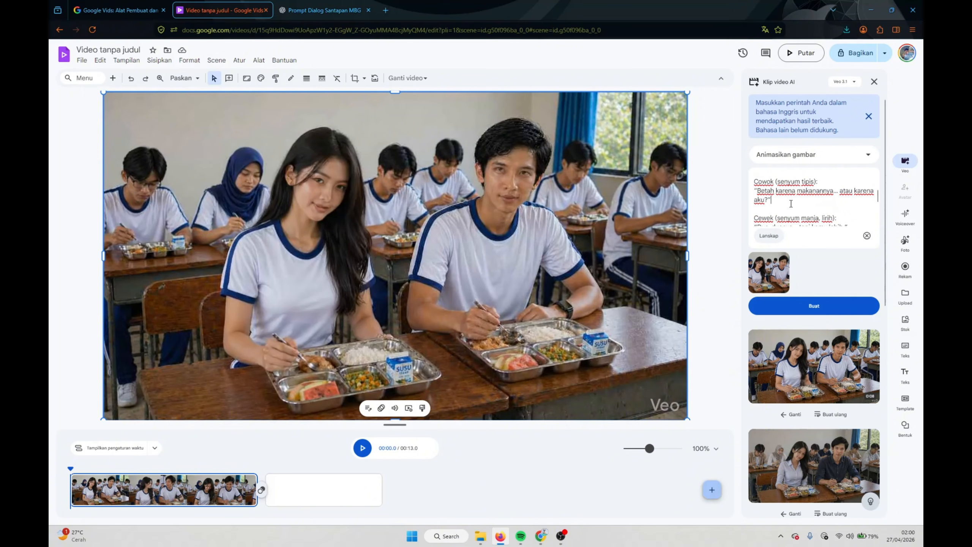
{"action": "scroll", "coordinate": [790, 203], "scroll_direction": "down", "scroll_amount": 3}
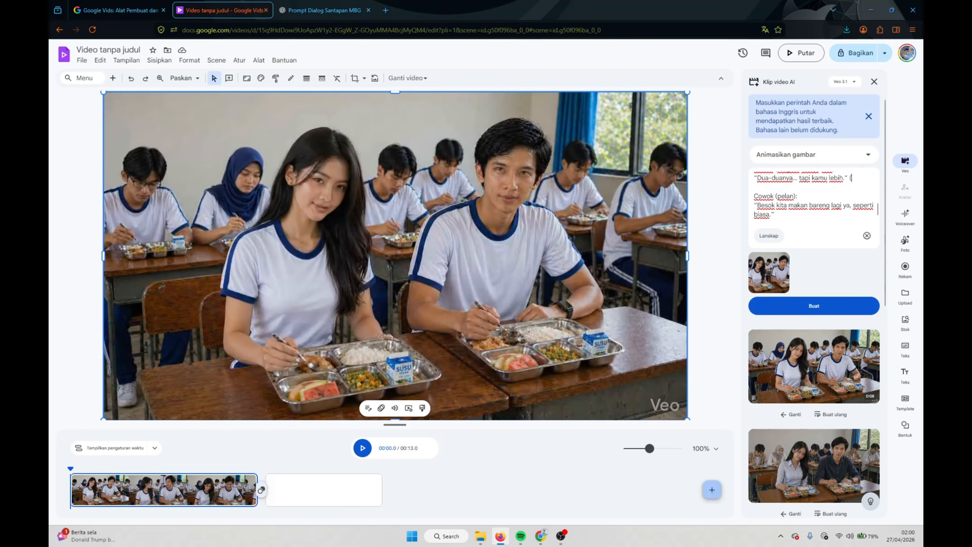
{"action": "type", "text": "sambil "}
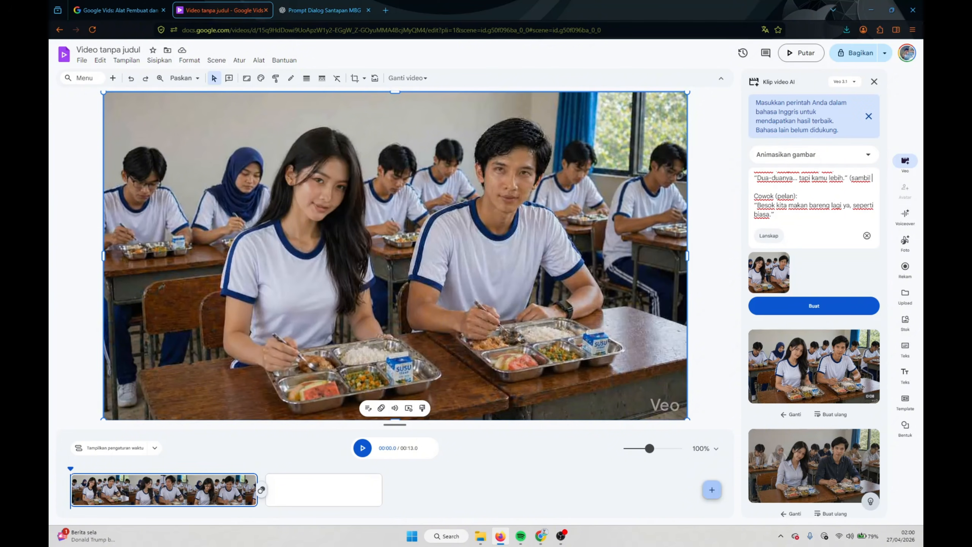
{"action": "type", "text": "ketawa malu"}
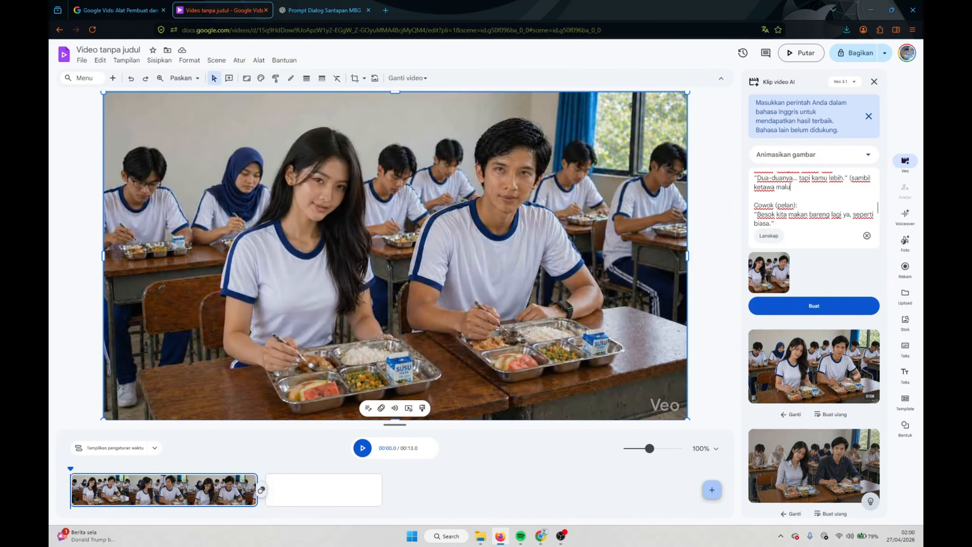
{"action": "scroll", "coordinate": [835, 194], "scroll_direction": "down", "scroll_amount": 2}
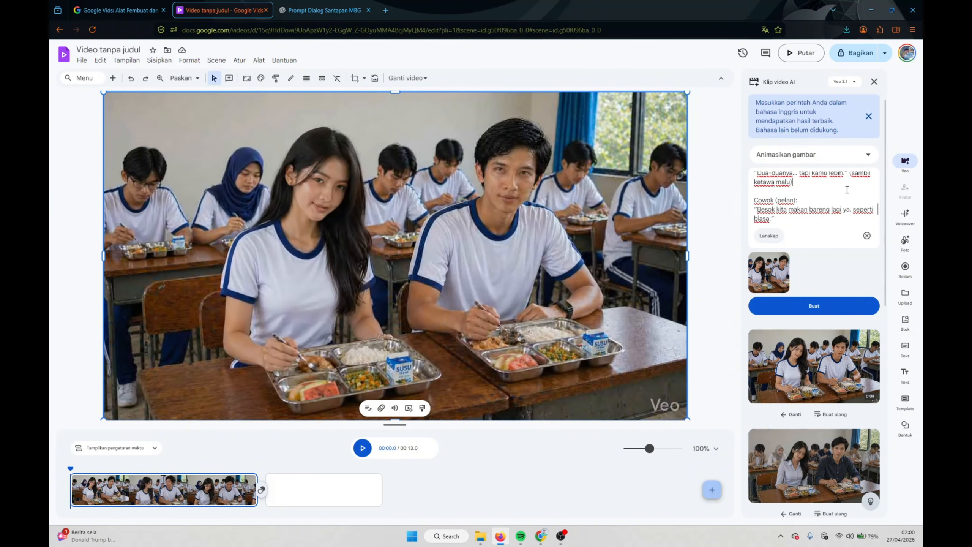
{"action": "scroll", "coordinate": [835, 195], "scroll_direction": "down", "scroll_amount": 1}
{"action": "left_click", "coordinate": [822, 265]}
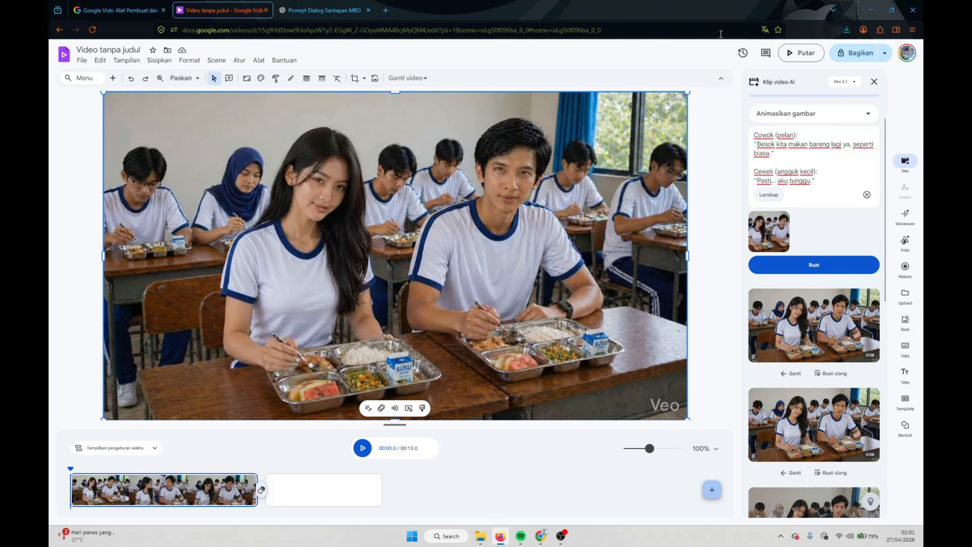
Step: Preview the clip generated with the shy-laugh cue, then close the preview
{"action": "mouse_move", "coordinate": [798, 340]}
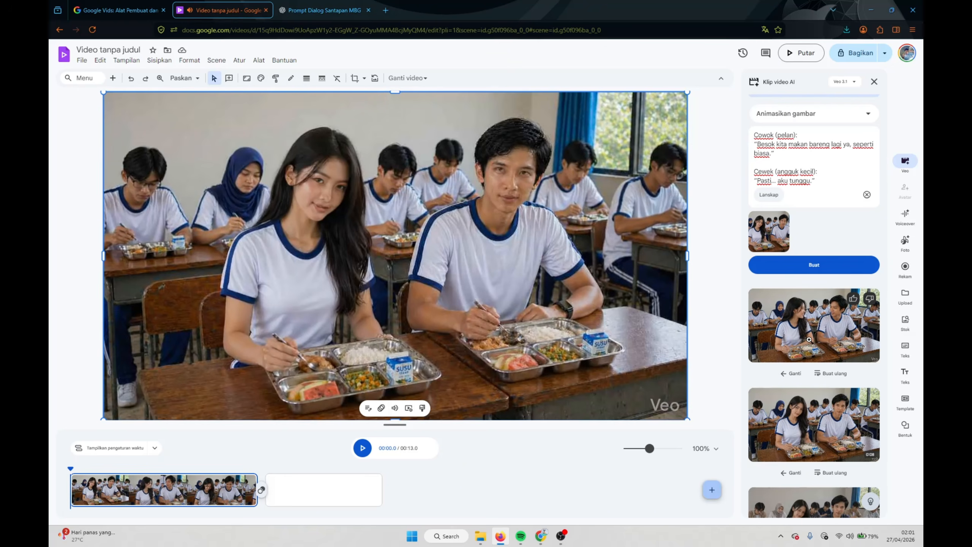
{"action": "left_click", "coordinate": [792, 331]}
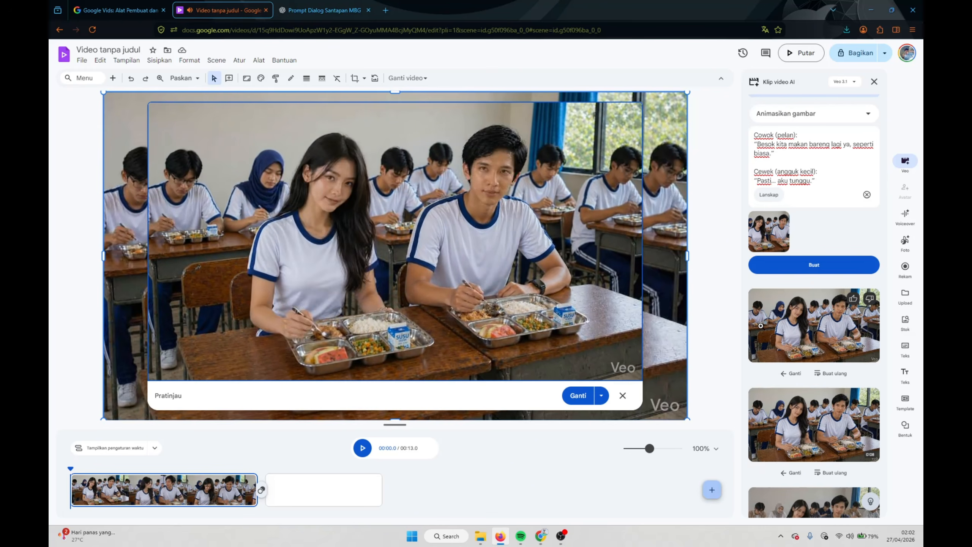
{"action": "left_click", "coordinate": [623, 396]}
Step: Add the cue "(sambil tertawa lucu)" after the boy's line "Betah karena makanannya... atau karena aku?" and generate the clip again
{"action": "scroll", "coordinate": [809, 154], "scroll_direction": "down", "scroll_amount": 1}
{"action": "scroll", "coordinate": [809, 153], "scroll_direction": "up", "scroll_amount": 1}
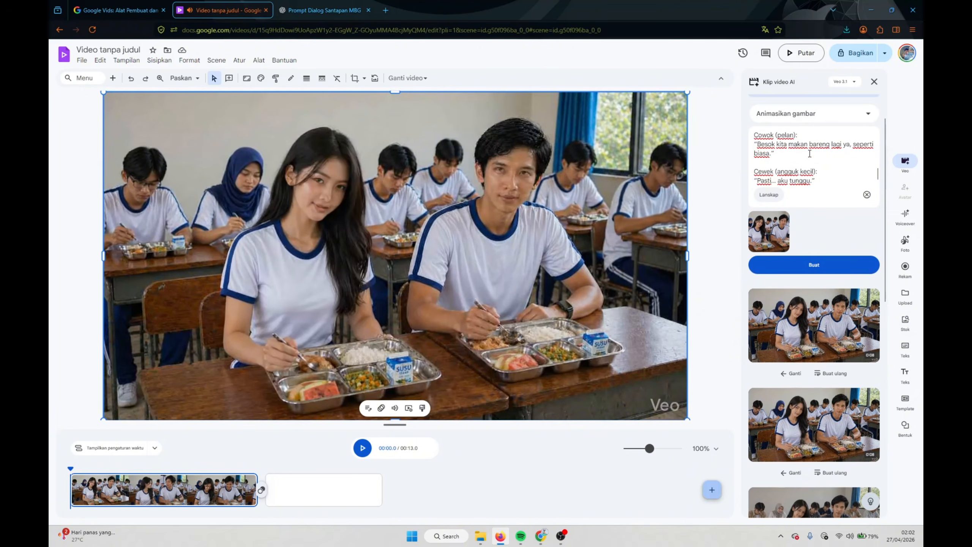
{"action": "scroll", "coordinate": [819, 159], "scroll_direction": "up", "scroll_amount": 2}
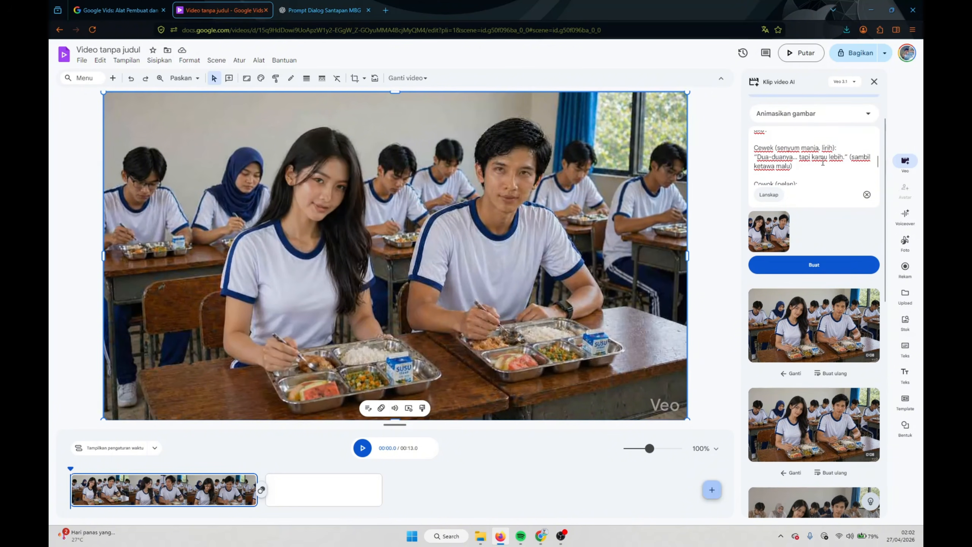
{"action": "scroll", "coordinate": [823, 163], "scroll_direction": "up", "scroll_amount": 2}
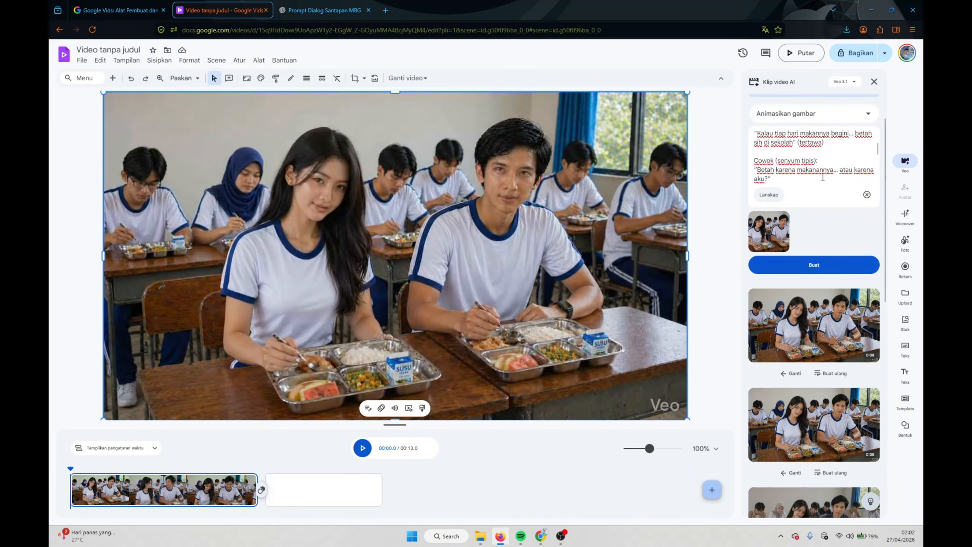
{"action": "scroll", "coordinate": [822, 177], "scroll_direction": "down", "scroll_amount": 2}
{"action": "scroll", "coordinate": [799, 146], "scroll_direction": "up", "scroll_amount": 2}
{"action": "type", "text": "(sambil te"}
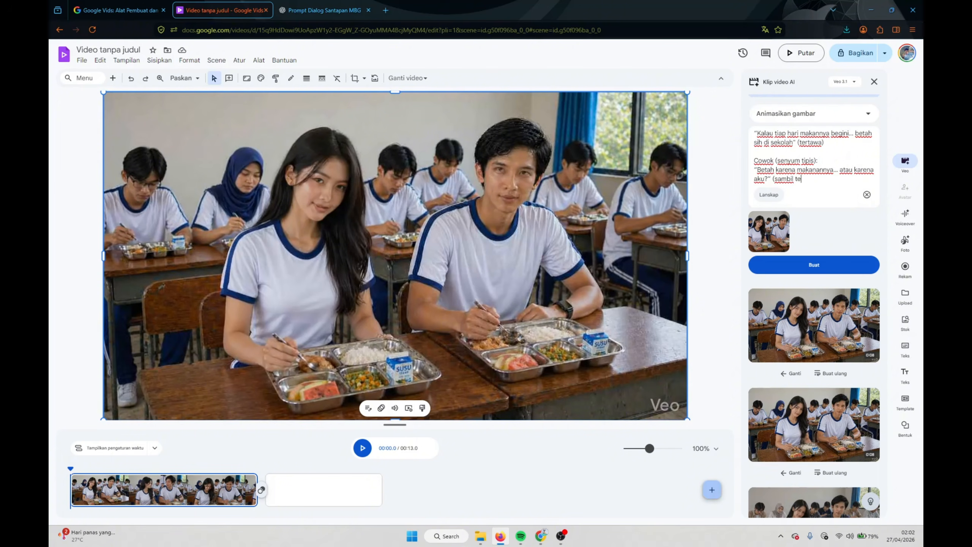
{"action": "type", "text": "rtawa lucu)"}
{"action": "left_click", "coordinate": [843, 266]}
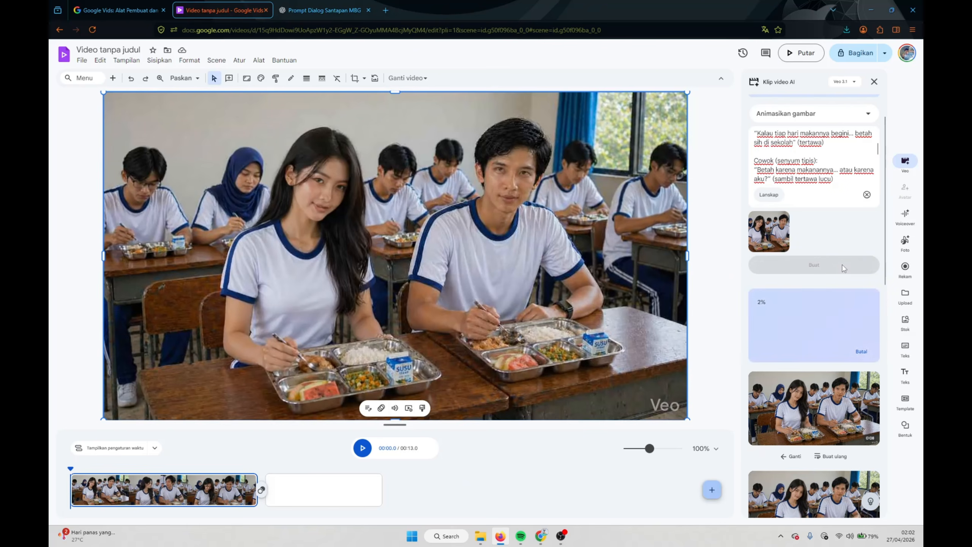
Step: Replay the previously generated clip during the new generation, then close its preview
{"action": "left_click", "coordinate": [841, 414]}
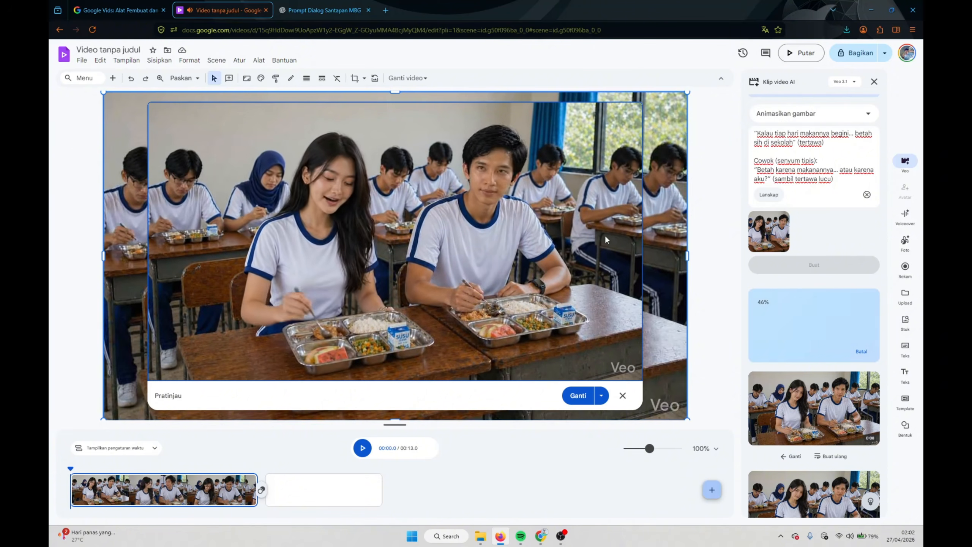
{"action": "left_click", "coordinate": [622, 396]}
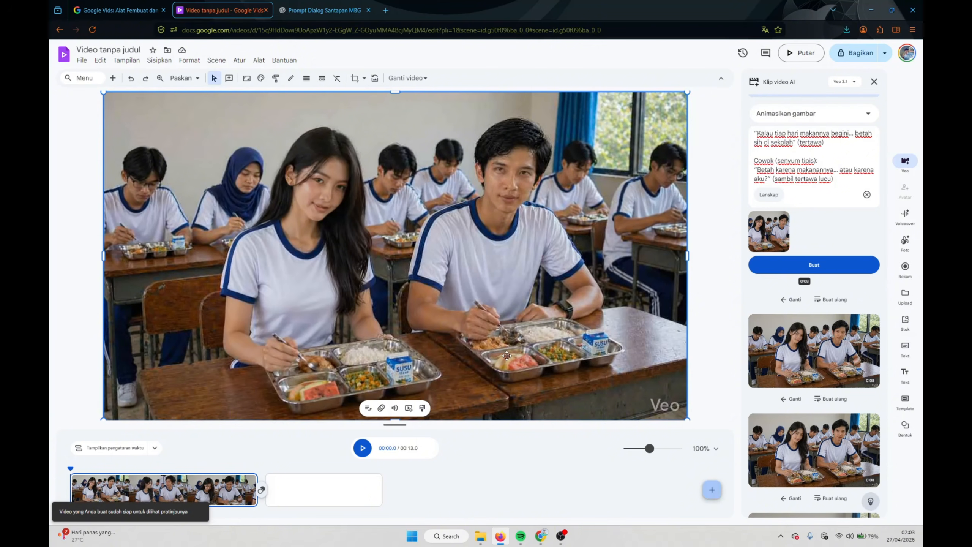
Step: Preview the newest generated clip, insert it on the timeline directly after the first scene, and close the preview
{"action": "mouse_move", "coordinate": [792, 326]}
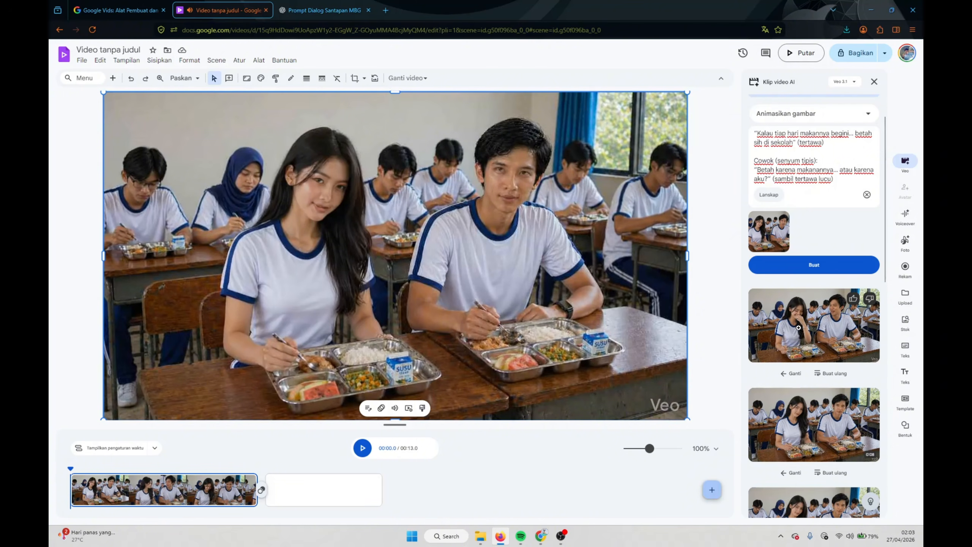
{"action": "left_click", "coordinate": [827, 329]}
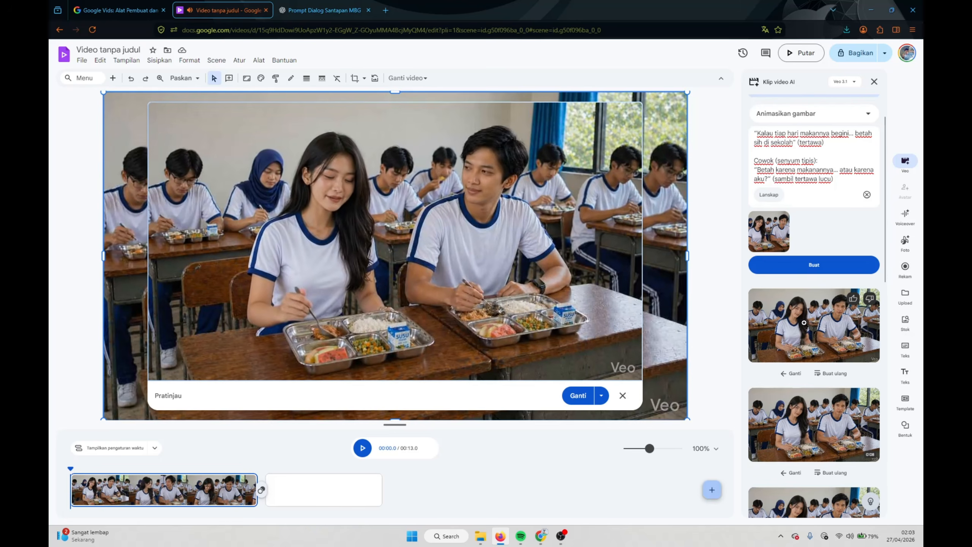
{"action": "left_click_drag", "start_coordinate": [799, 331], "coordinate": [333, 480]}
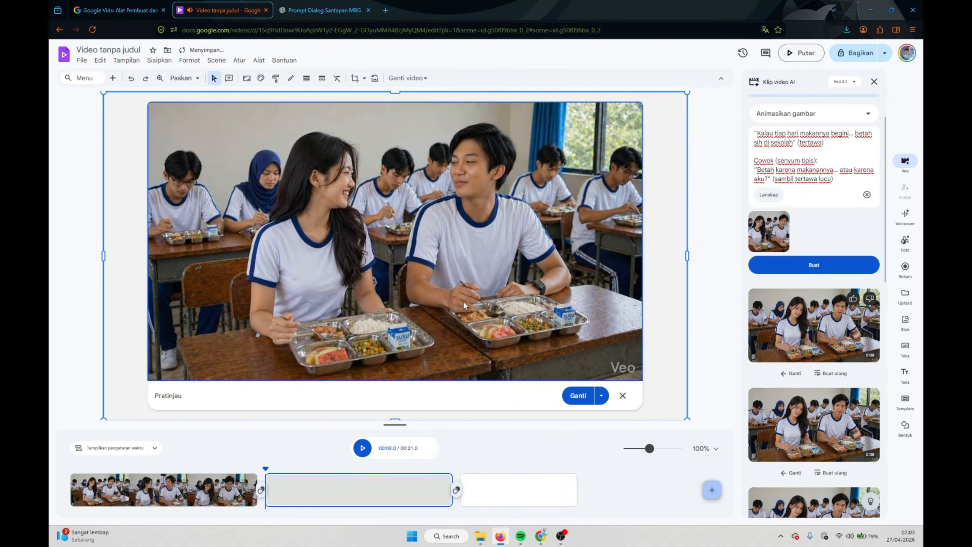
{"action": "left_click", "coordinate": [622, 396]}
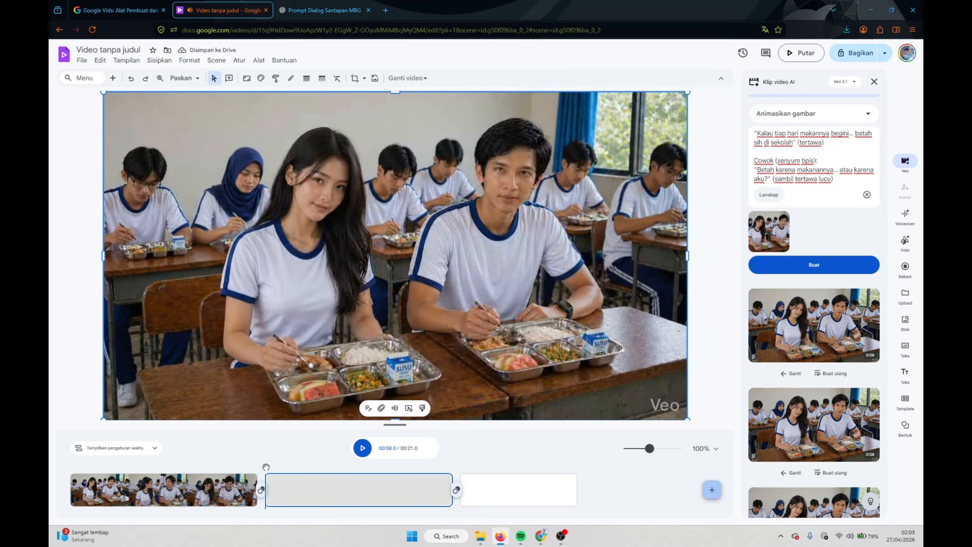
Step: Play the timeline from the start, replay the transition between the first and second scenes, and pause playback
{"action": "left_click_drag", "start_coordinate": [266, 467], "coordinate": [54, 474]}
{"action": "left_click", "coordinate": [362, 448]}
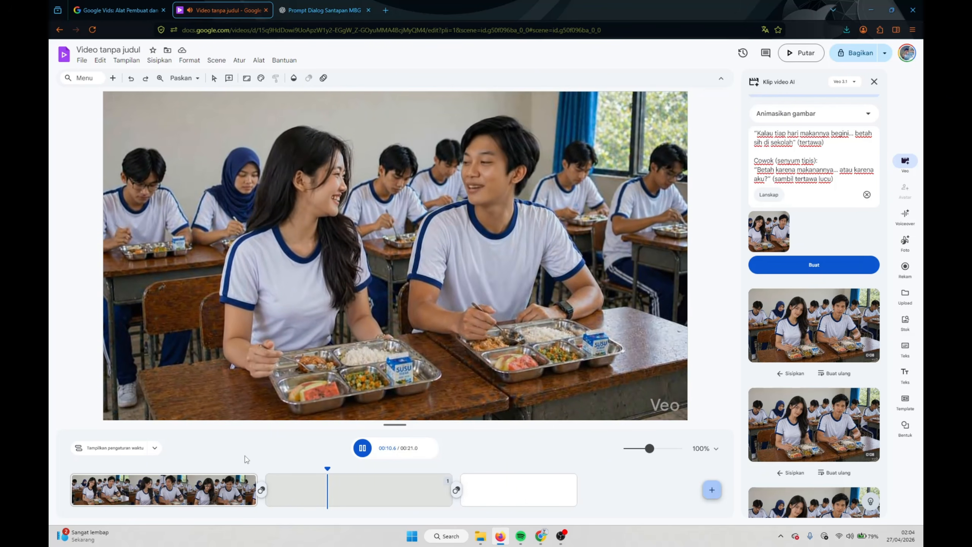
{"action": "left_click", "coordinate": [217, 492]}
{"action": "scroll", "coordinate": [830, 381], "scroll_direction": "down", "scroll_amount": 3}
{"action": "scroll", "coordinate": [829, 381], "scroll_direction": "down", "scroll_amount": 2}
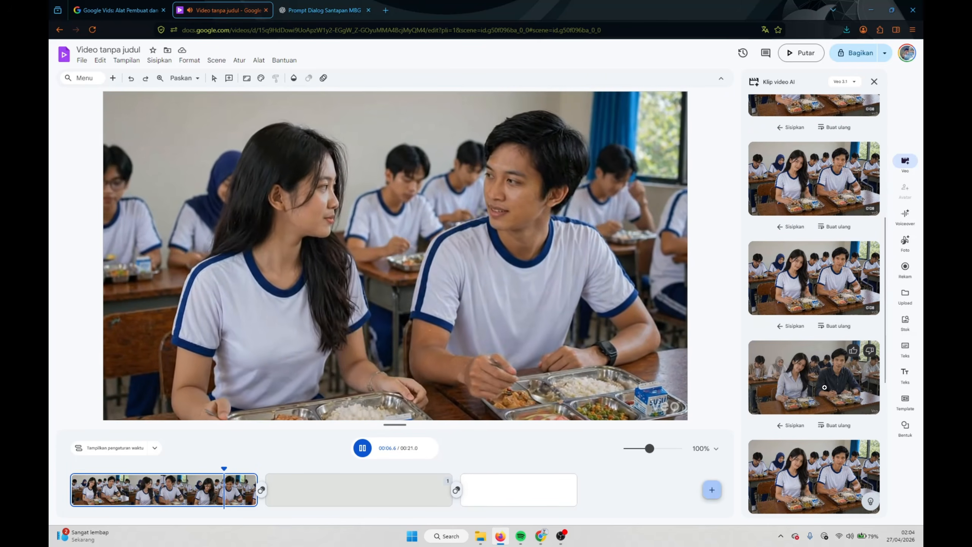
{"action": "scroll", "coordinate": [813, 406], "scroll_direction": "down", "scroll_amount": 2}
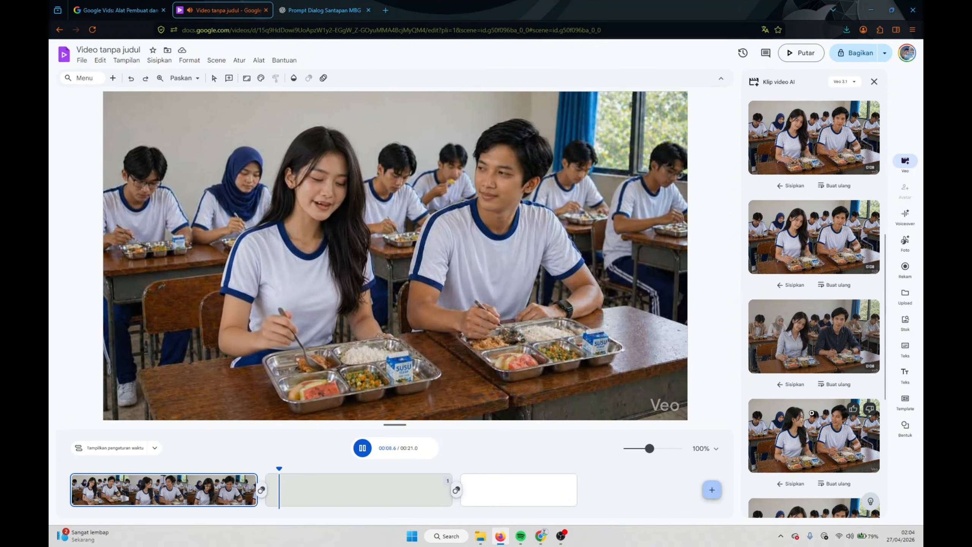
{"action": "left_click", "coordinate": [361, 447]}
Step: Insert an earlier generated clip between the two filled scenes and delete the original first scene
{"action": "scroll", "coordinate": [844, 423], "scroll_direction": "down", "scroll_amount": 2}
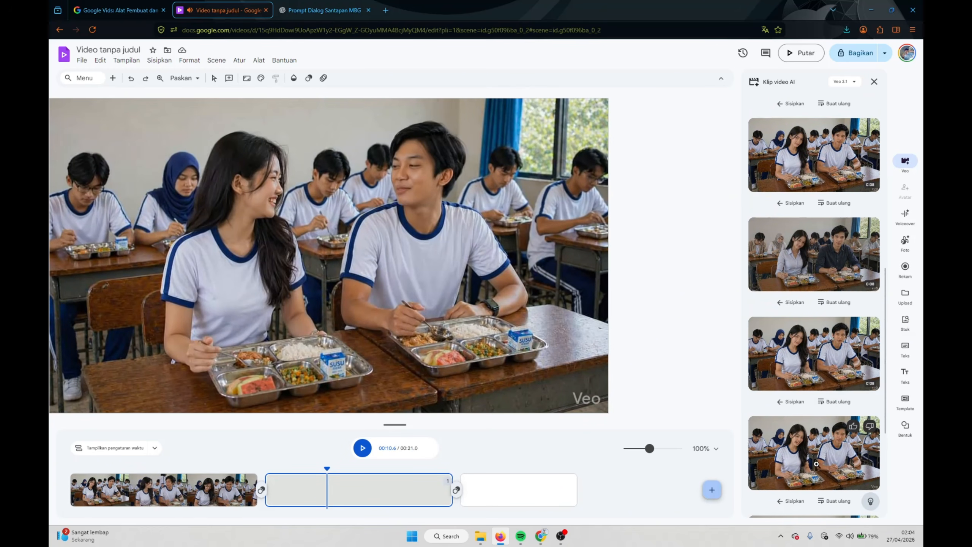
{"action": "scroll", "coordinate": [816, 463], "scroll_direction": "down", "scroll_amount": 2}
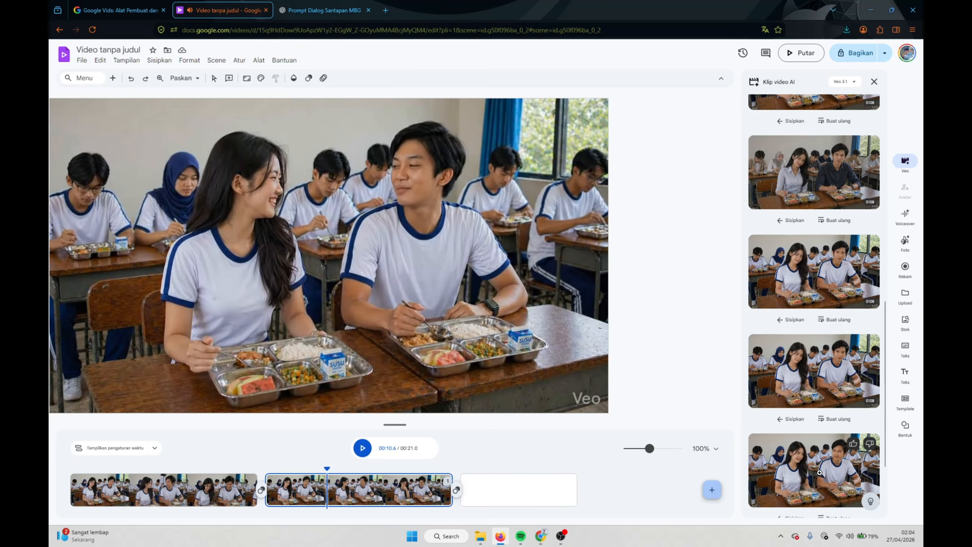
{"action": "left_click_drag", "start_coordinate": [816, 464], "coordinate": [383, 474]}
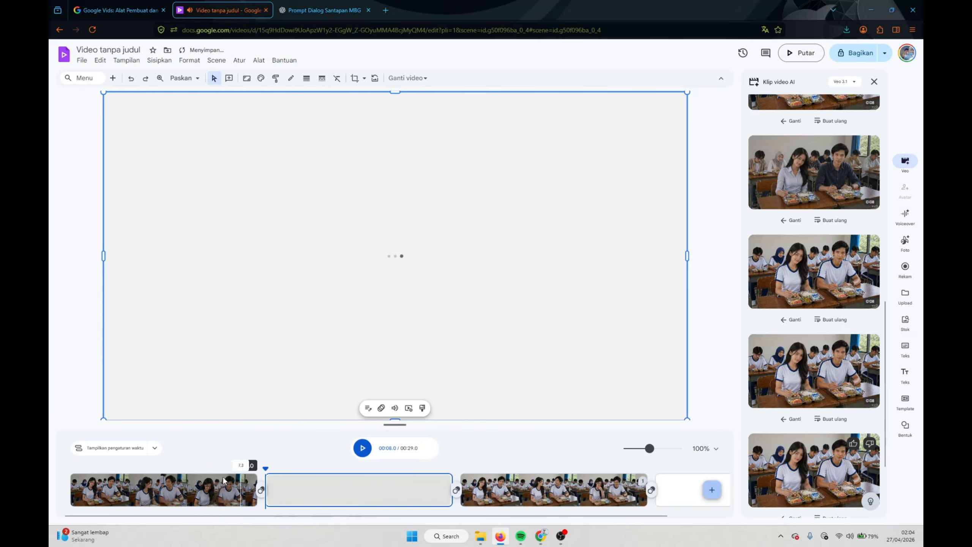
{"action": "left_click", "coordinate": [186, 494]}
{"action": "key", "text": "Delete"}
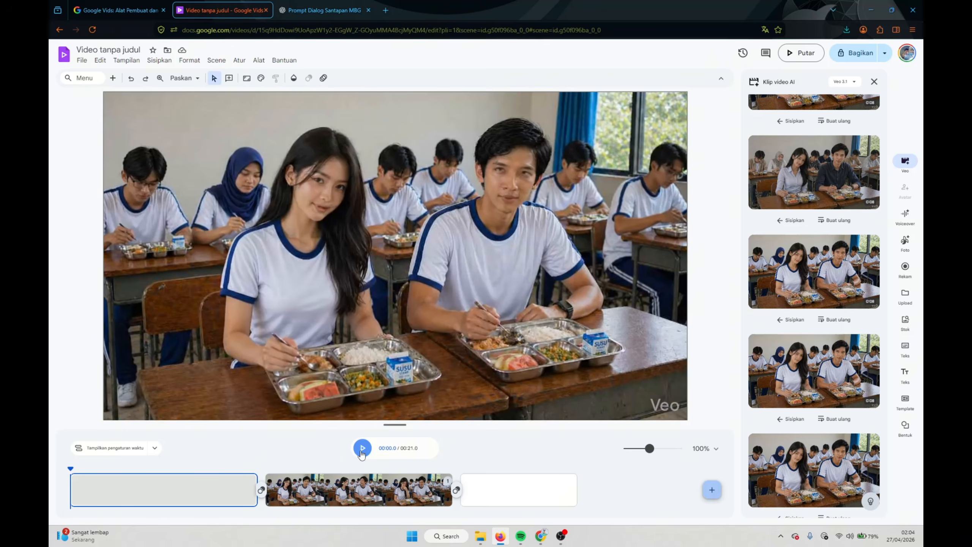
Step: Play the rearranged sequence from the start and pause it in the blank last scene
{"action": "left_click", "coordinate": [361, 448]}
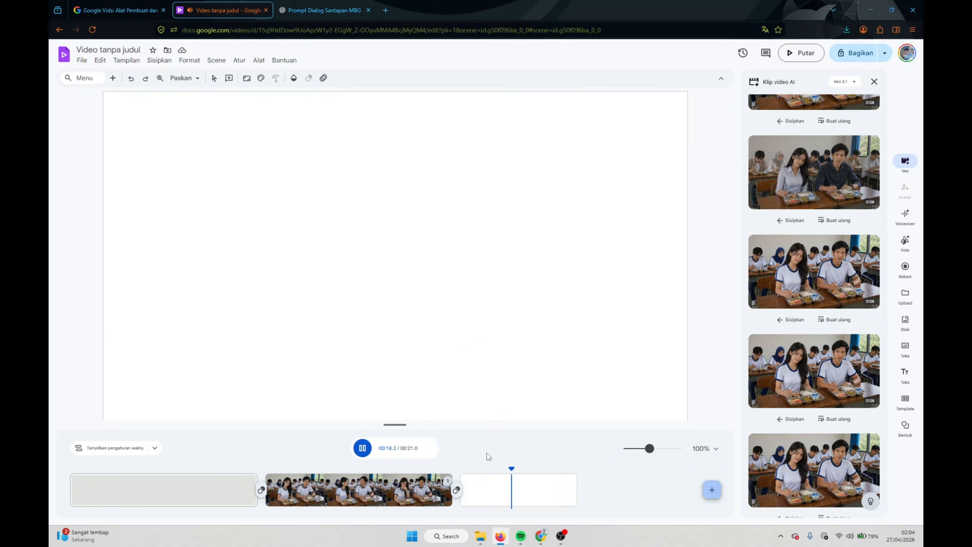
{"action": "left_click", "coordinate": [360, 451]}
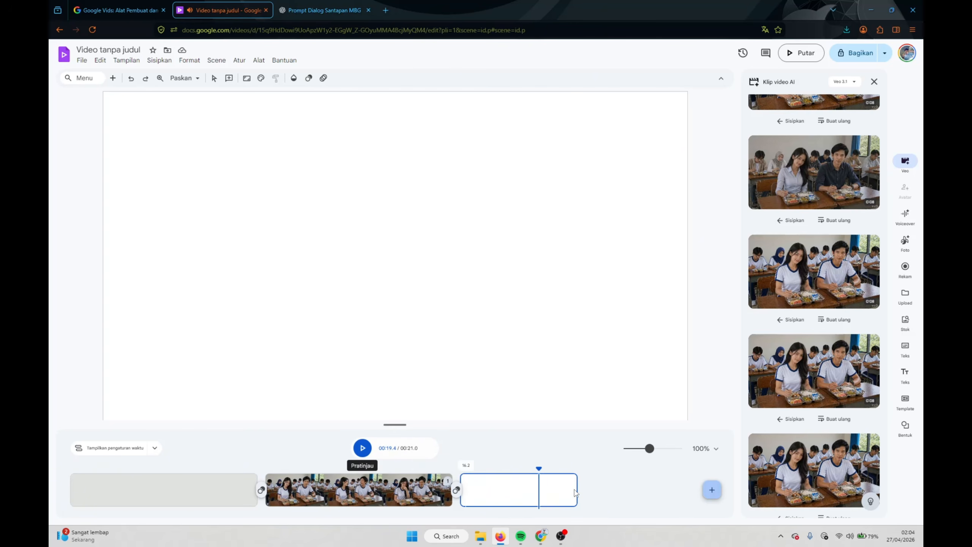
Step: Rename the video "Dua Pasangan Sekolah Makan MBG"
{"action": "scroll", "coordinate": [803, 278], "scroll_direction": "up", "scroll_amount": 6}
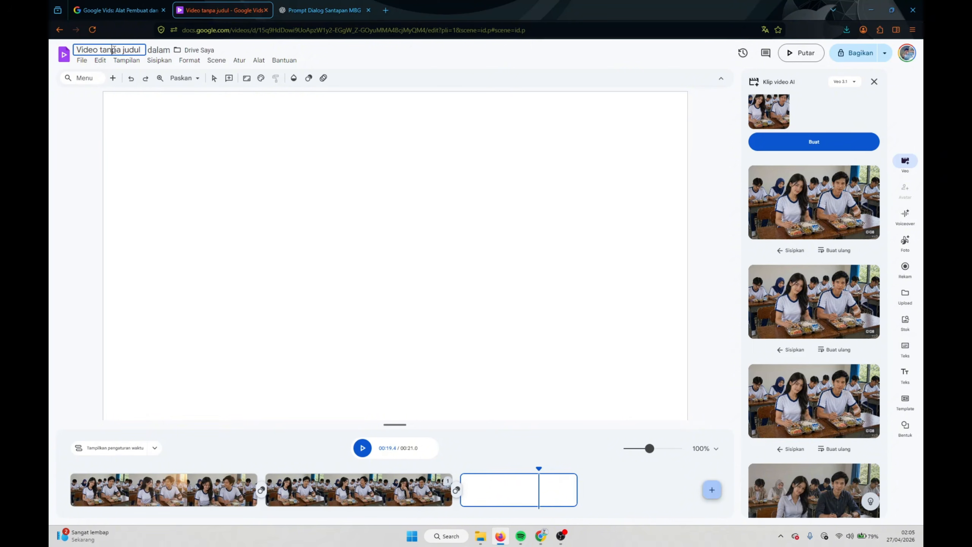
{"action": "key", "text": "Caps_Lock"}
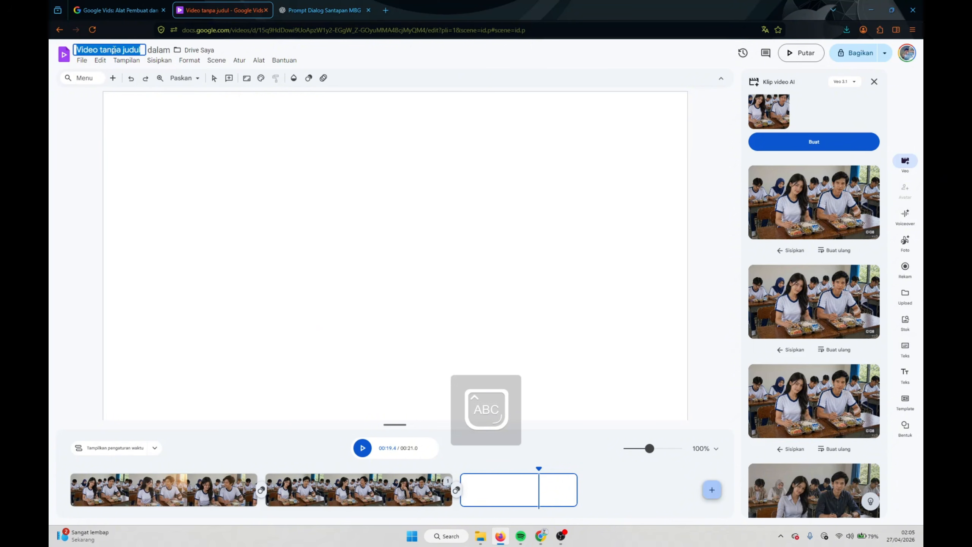
{"action": "type", "text": "D"}
{"action": "key", "text": "Caps_Lock"}
{"action": "type", "text": "ua Pasangan Sekolah Makan MBG"}
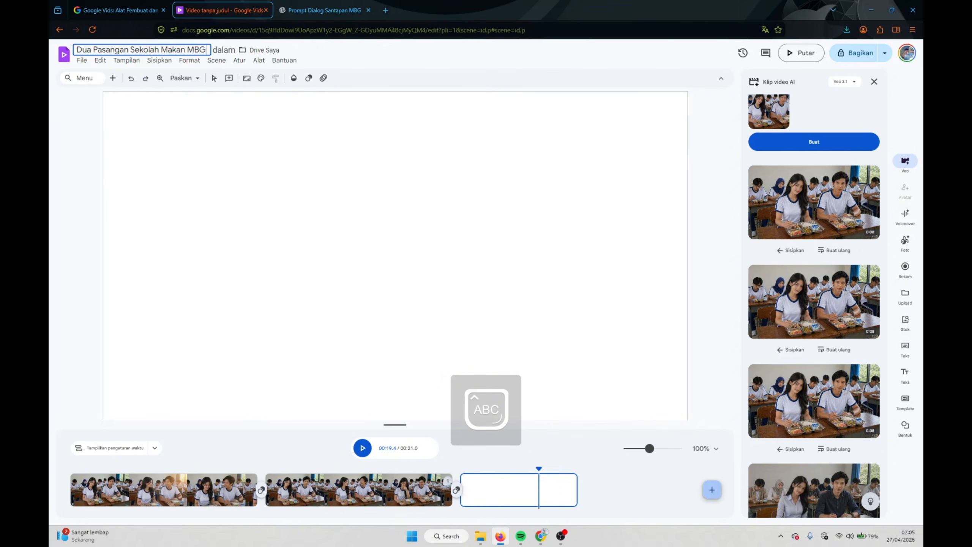
Step: Download the video as an MP4 and save it in the Downloads folder under the suggested file name
{"action": "left_click", "coordinate": [80, 61]}
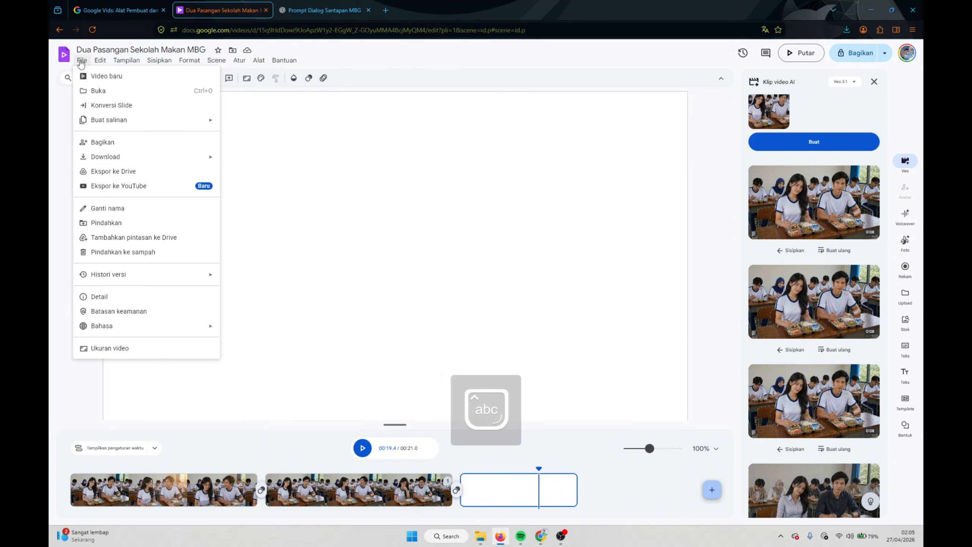
{"action": "mouse_move", "coordinate": [126, 158]}
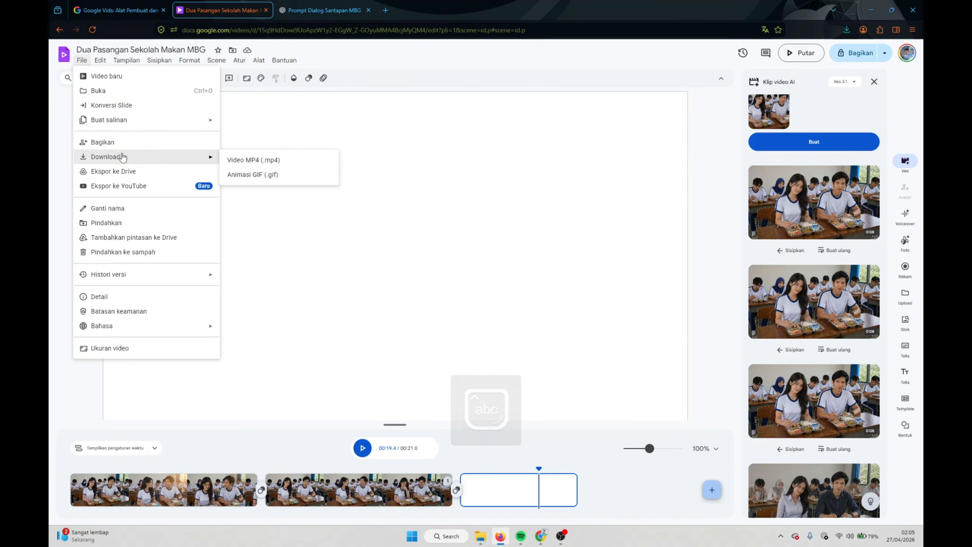
{"action": "left_click", "coordinate": [255, 161]}
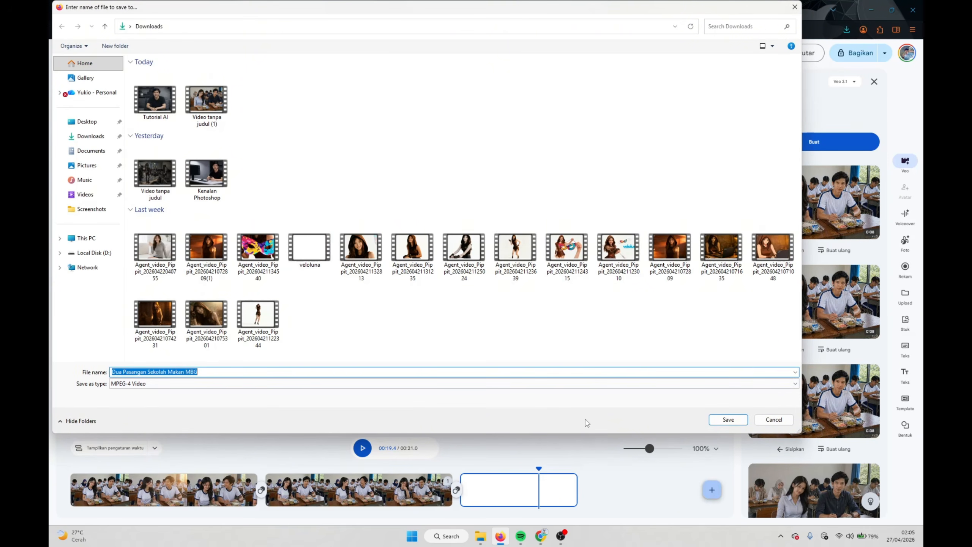
{"action": "left_click", "coordinate": [739, 423]}
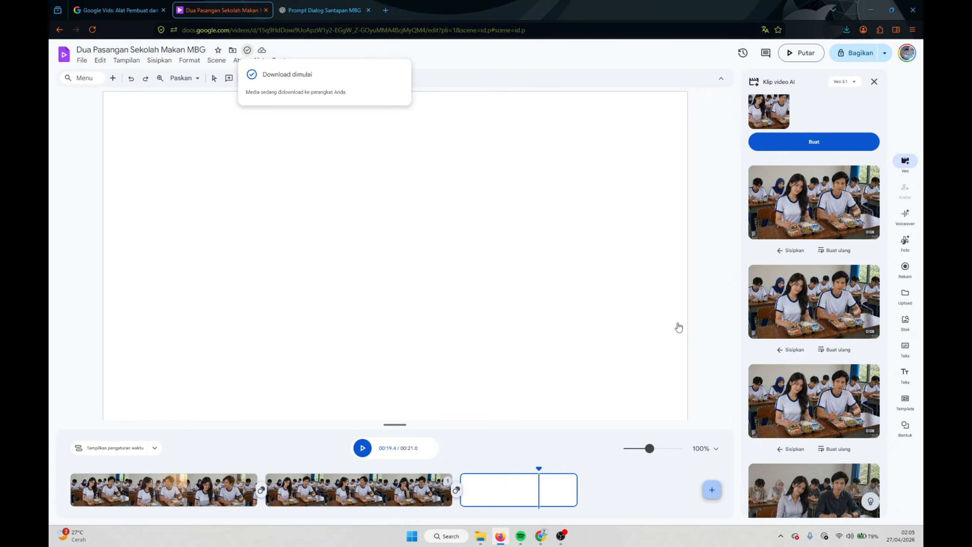
Step: Open the downloaded "Dua Pasangan Sekolah Makan MBG.mp4" in Media Player and watch it full screen
{"action": "left_click", "coordinate": [845, 30]}
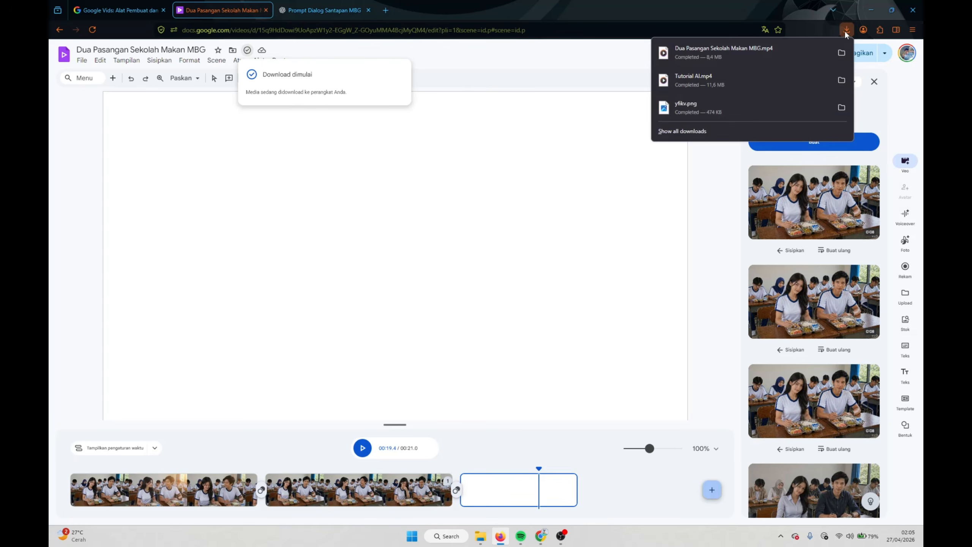
{"action": "left_click", "coordinate": [733, 59]}
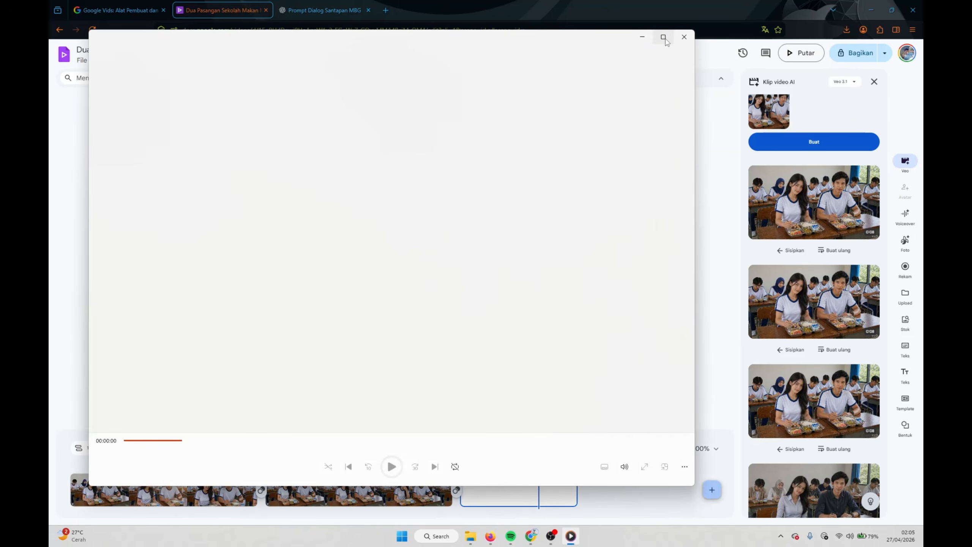
{"action": "mouse_move", "coordinate": [666, 42]}
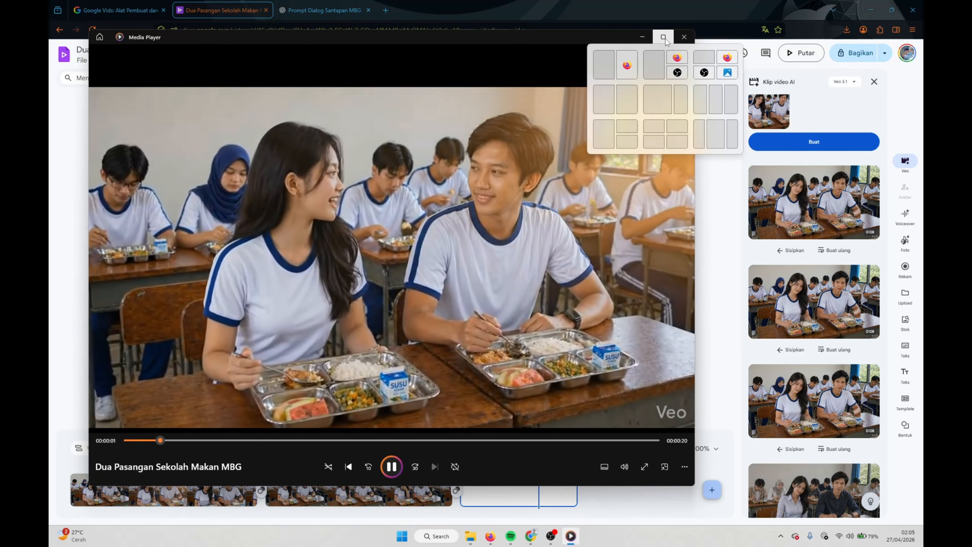
{"action": "left_click", "coordinate": [665, 38]}
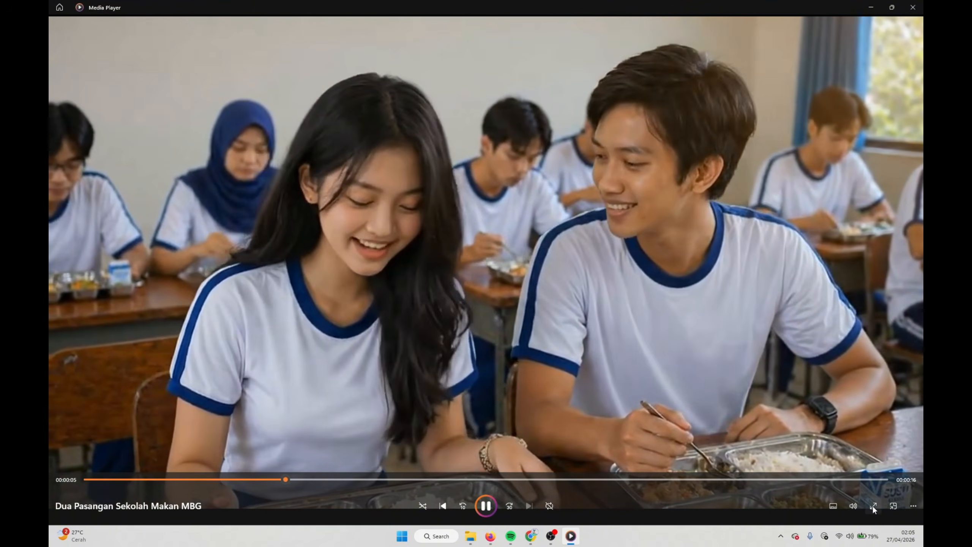
{"action": "left_click", "coordinate": [873, 505]}
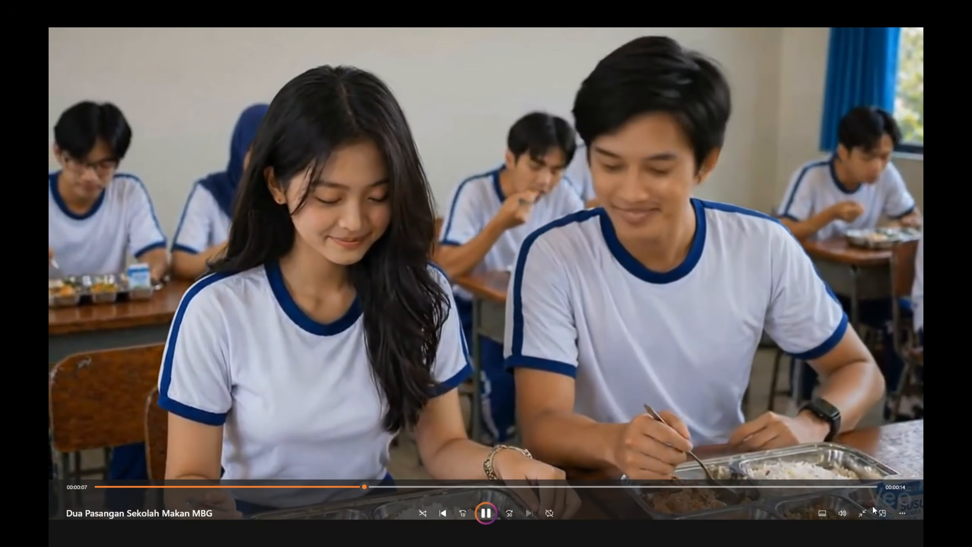